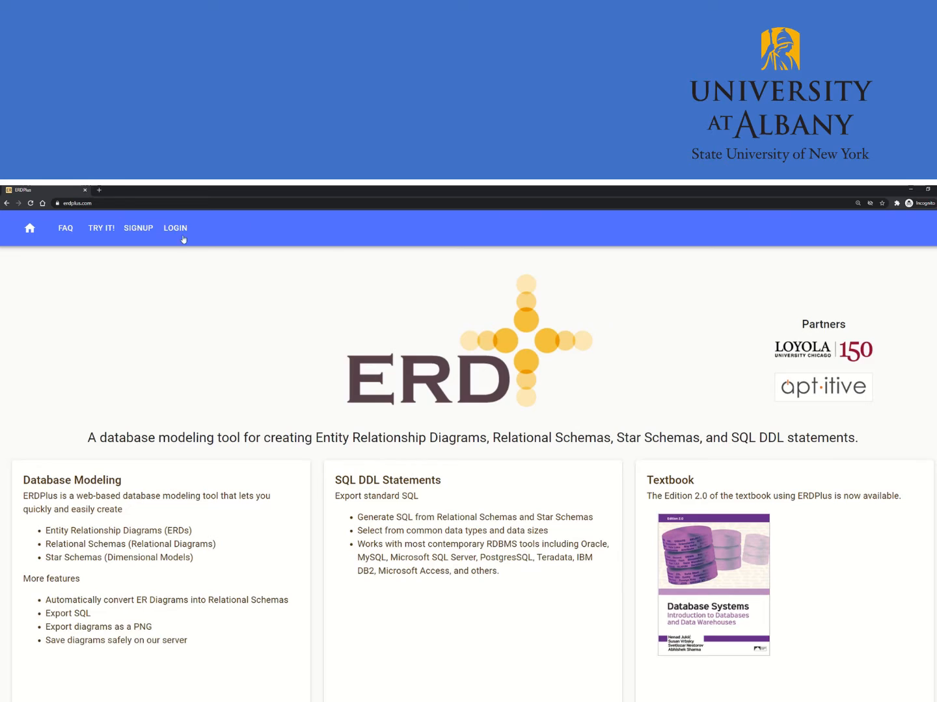
- Log in to the site with the saved account, filling in its email and password
{"action": "left_click", "coordinate": [179, 235]}
{"action": "left_click", "coordinate": [558, 321]}
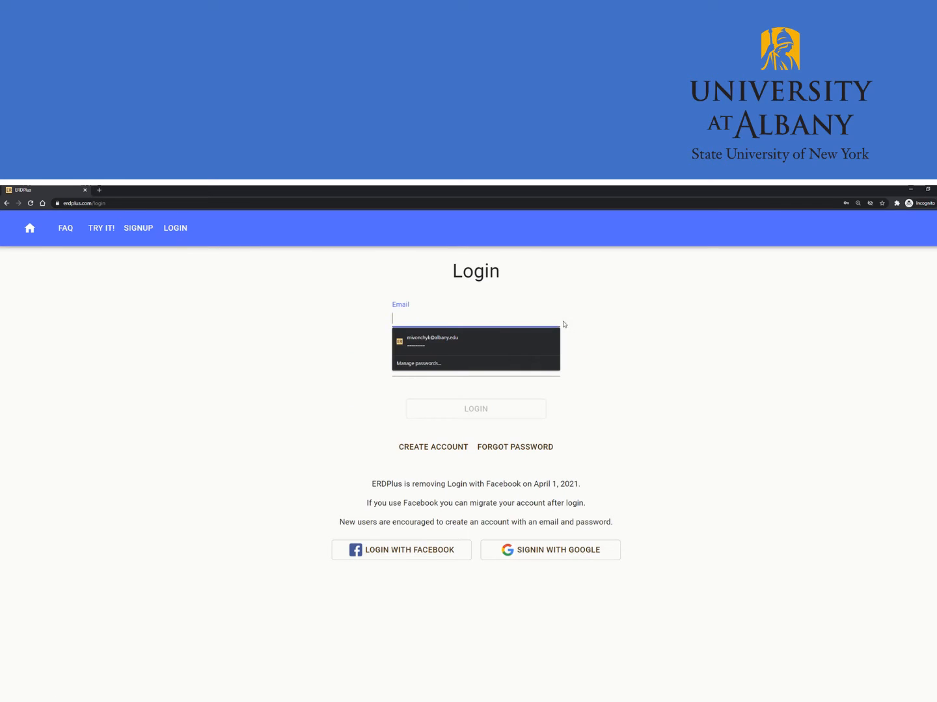
{"action": "left_click", "coordinate": [487, 343]}
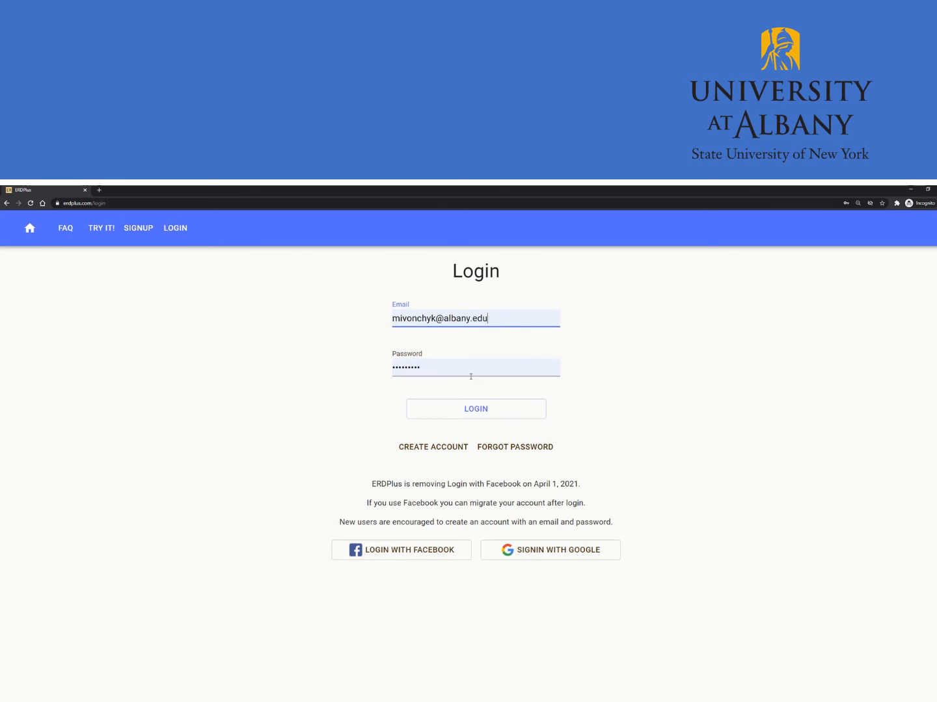
{"action": "left_click", "coordinate": [517, 411]}
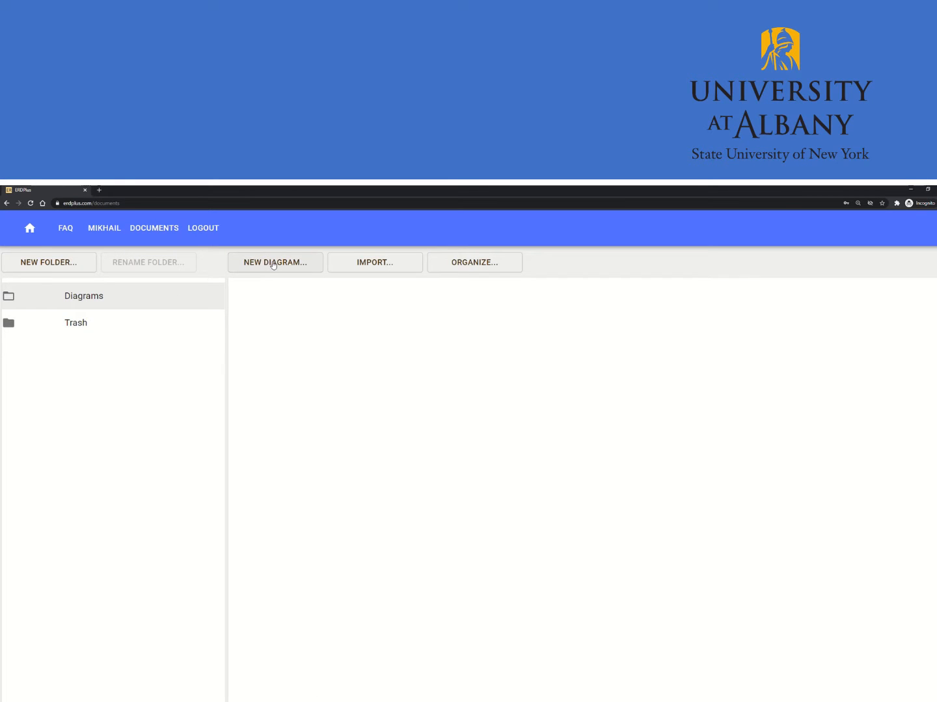
- Create an ER Diagram named "Faculty-Student ER Diagram" and open it for editing
{"action": "left_click", "coordinate": [304, 271]}
{"action": "type", "text": "Fa"}
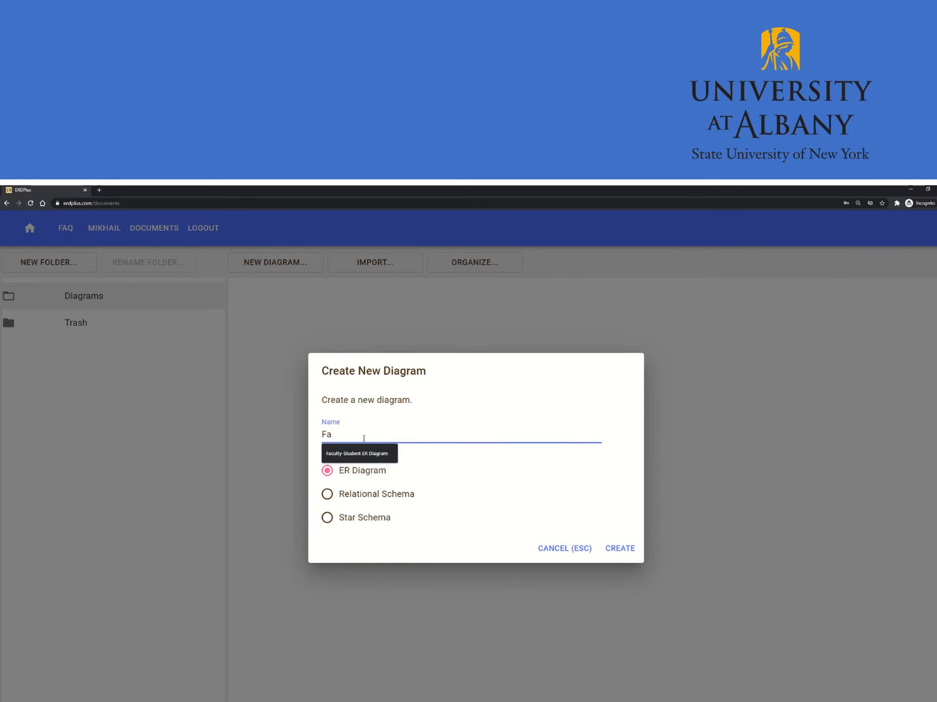
{"action": "key", "text": "Down"}
{"action": "key", "text": "Return"}
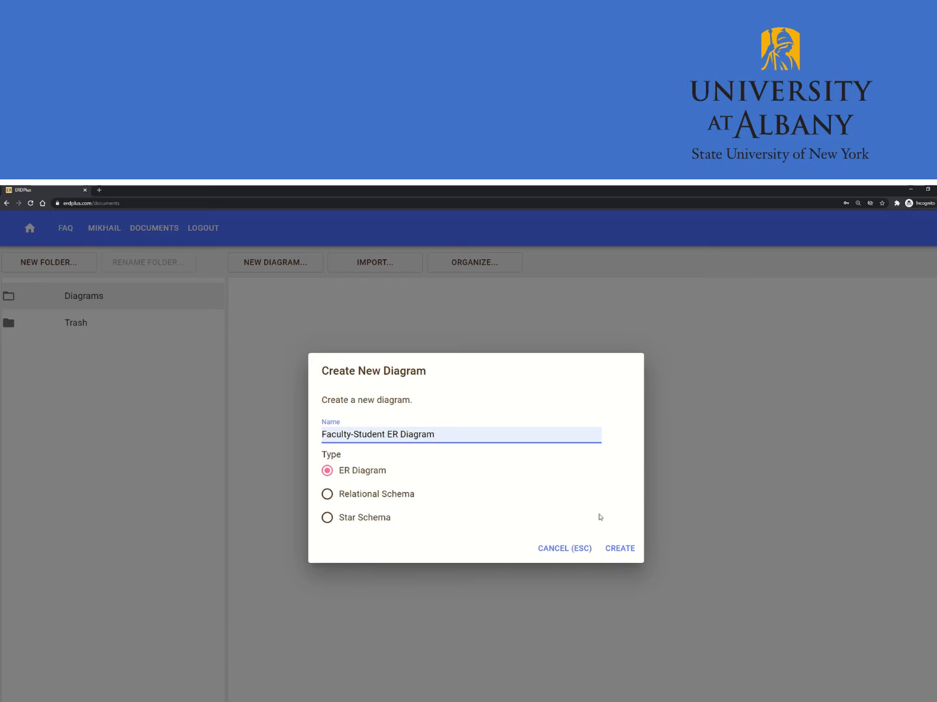
{"action": "left_click", "coordinate": [617, 550]}
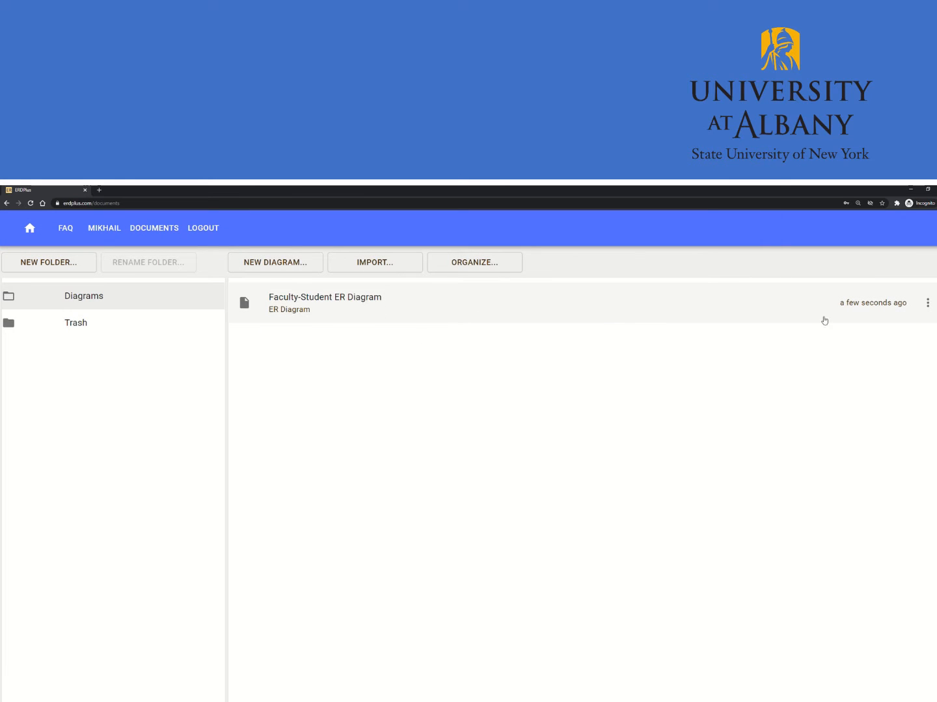
{"action": "left_click", "coordinate": [319, 303]}
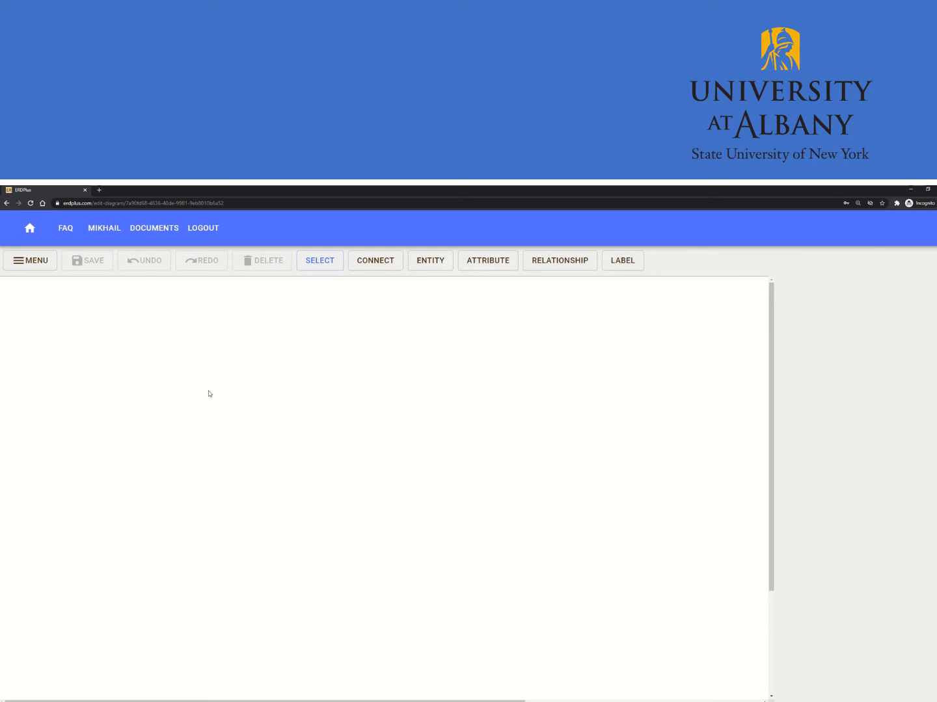
- Examine the canvas width and height settings, leaving the canvas size unchanged
{"action": "left_click", "coordinate": [29, 260]}
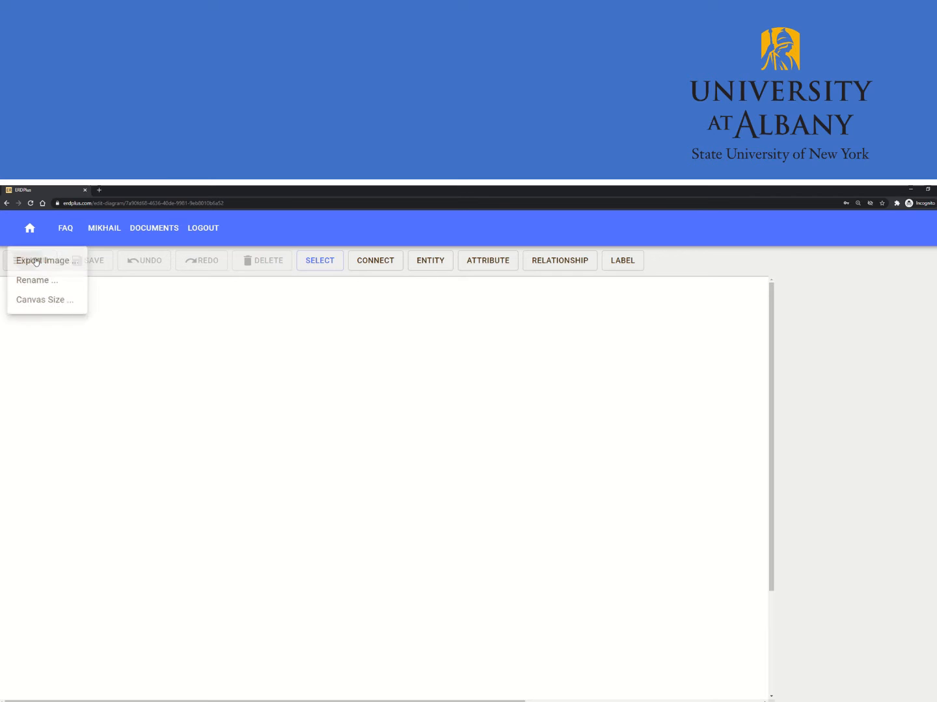
{"action": "left_click", "coordinate": [57, 301]}
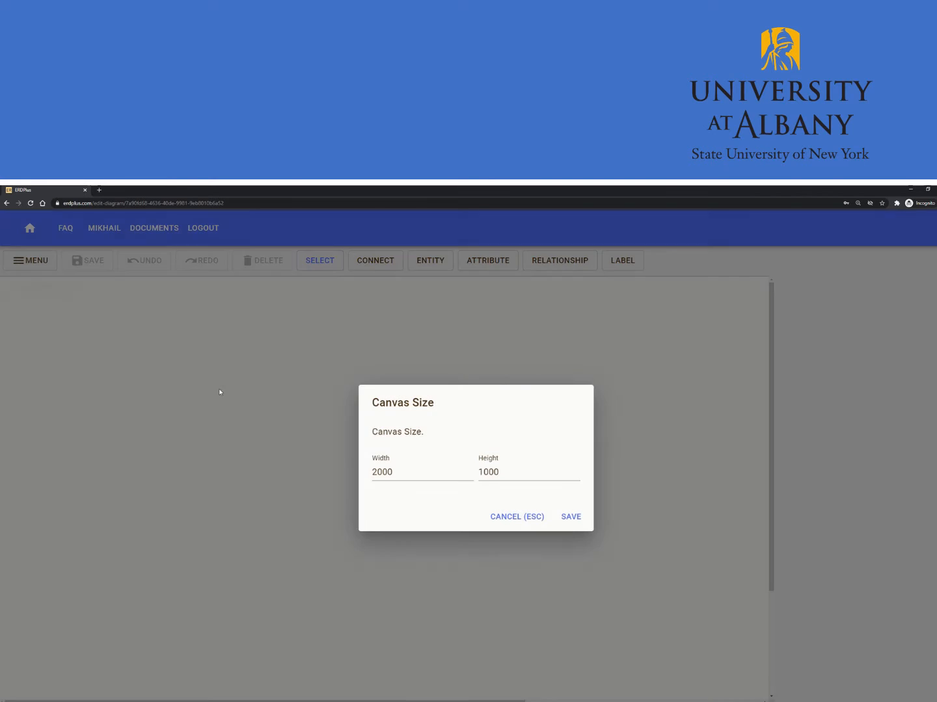
{"action": "double_click", "coordinate": [400, 472]}
{"action": "left_click", "coordinate": [520, 471]}
{"action": "left_click", "coordinate": [524, 518]}
{"action": "left_click", "coordinate": [14, 264]}
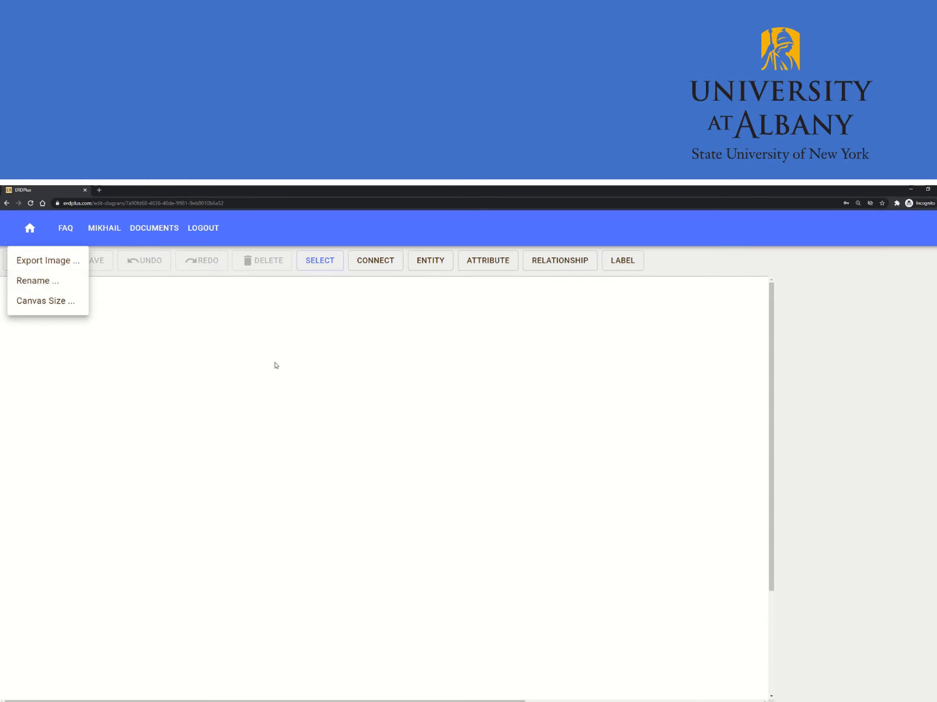
{"action": "left_click", "coordinate": [354, 371]}
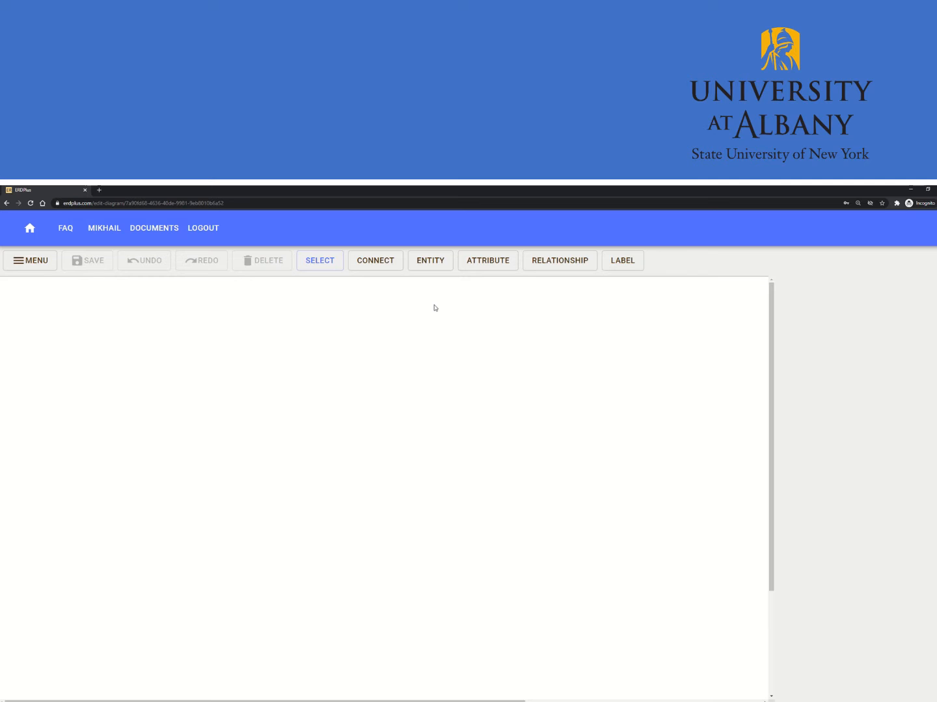
- Add a regular entity in the left part of the empty canvas and name it FACULTY
{"action": "left_click", "coordinate": [429, 262]}
{"action": "left_click", "coordinate": [160, 451]}
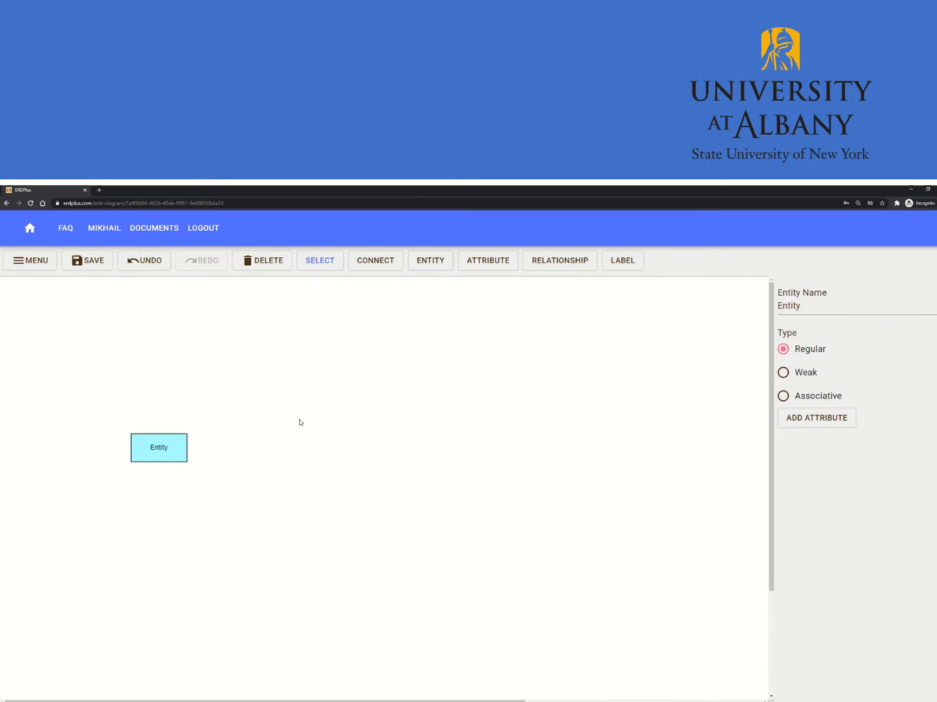
{"action": "left_click", "coordinate": [804, 309]}
{"action": "left_click_drag", "start_coordinate": [805, 307], "coordinate": [748, 309]}
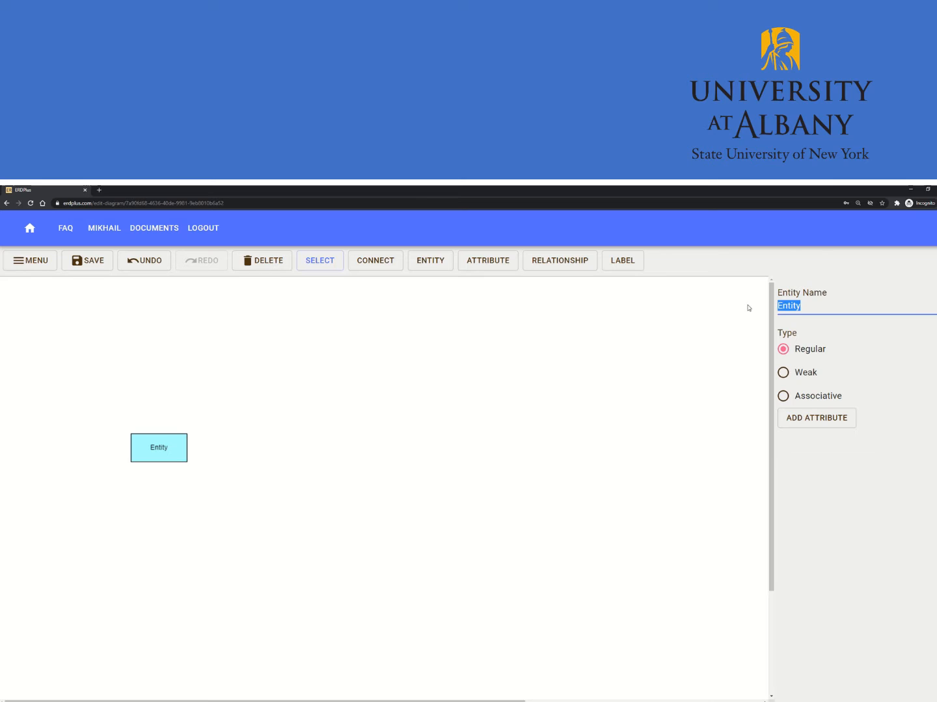
{"action": "type", "text": "FACULTY"}
{"action": "left_click", "coordinate": [385, 433]}
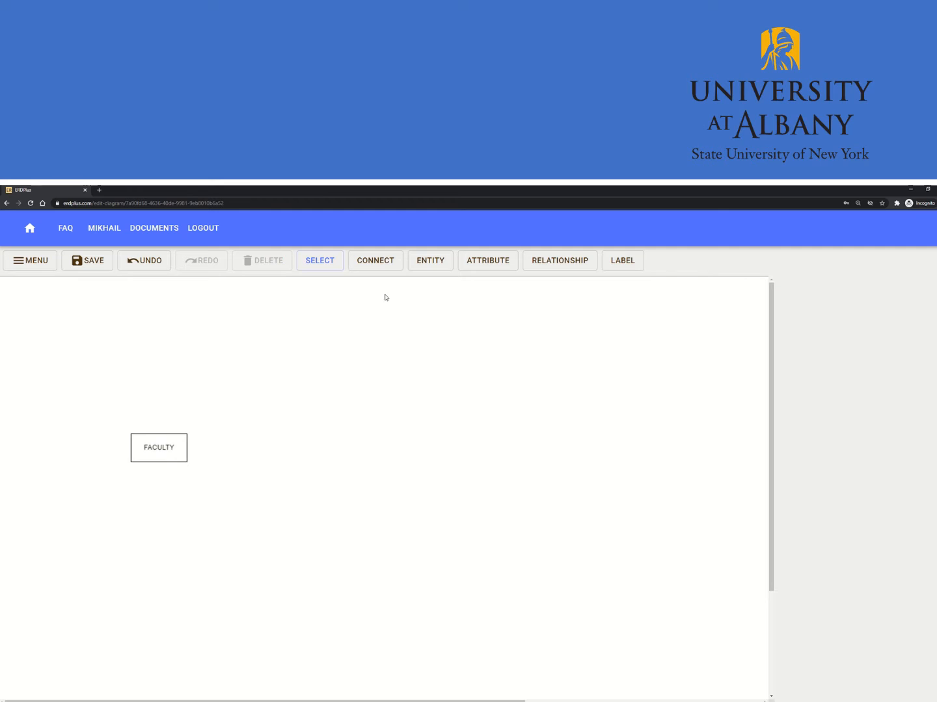
- Add a second entity named STUDENT to the right of FACULTY and align the two entities horizontally
{"action": "left_click", "coordinate": [430, 262]}
{"action": "left_click", "coordinate": [359, 443]}
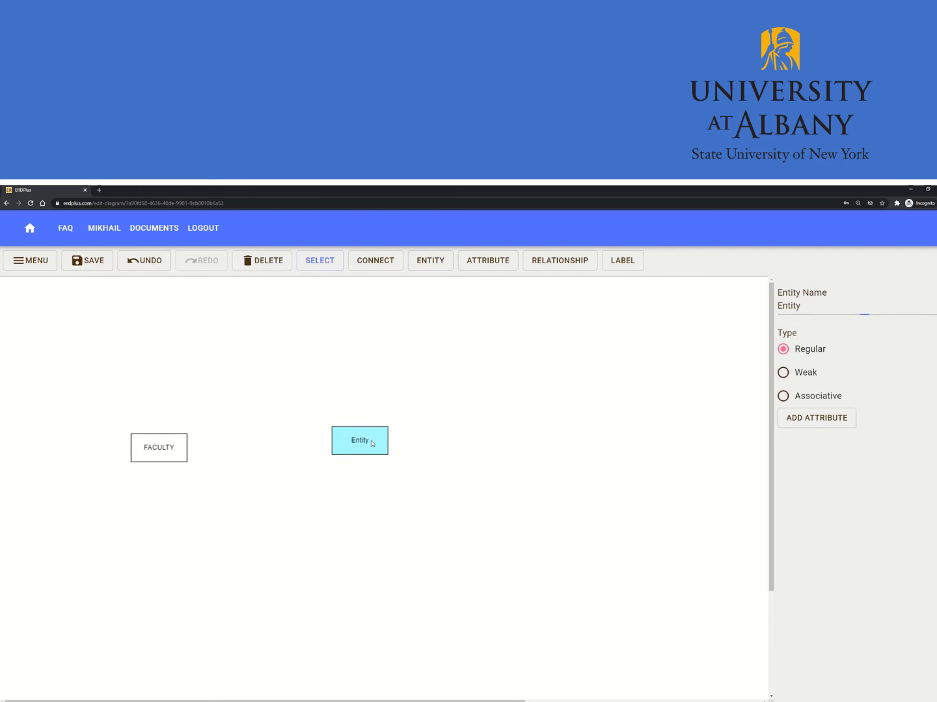
{"action": "double_click", "coordinate": [822, 306]}
{"action": "type", "text": "STUDENT"}
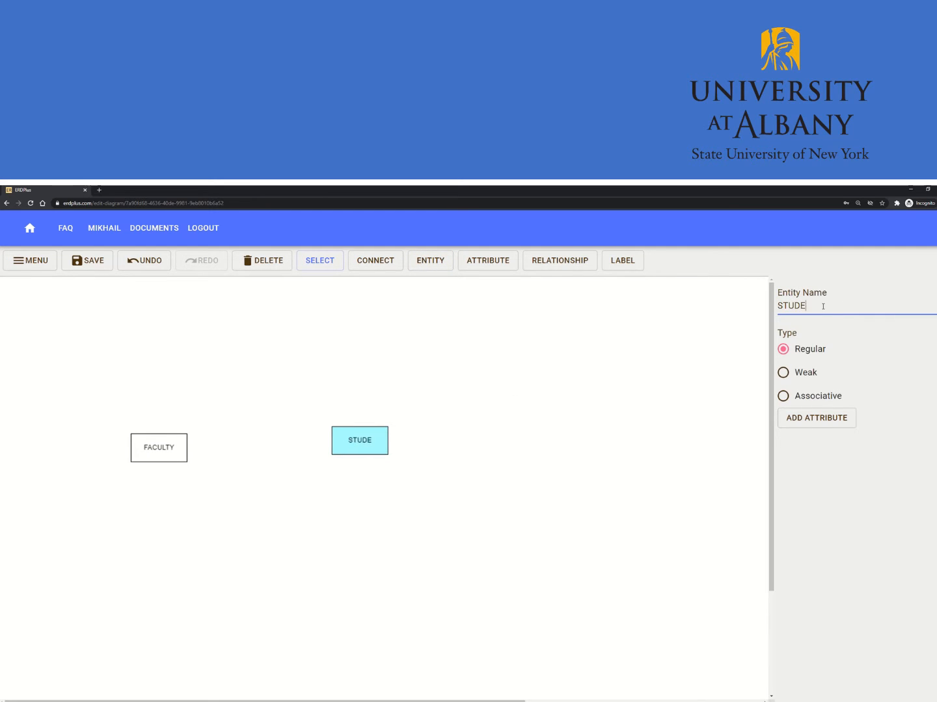
{"action": "left_click", "coordinate": [589, 453]}
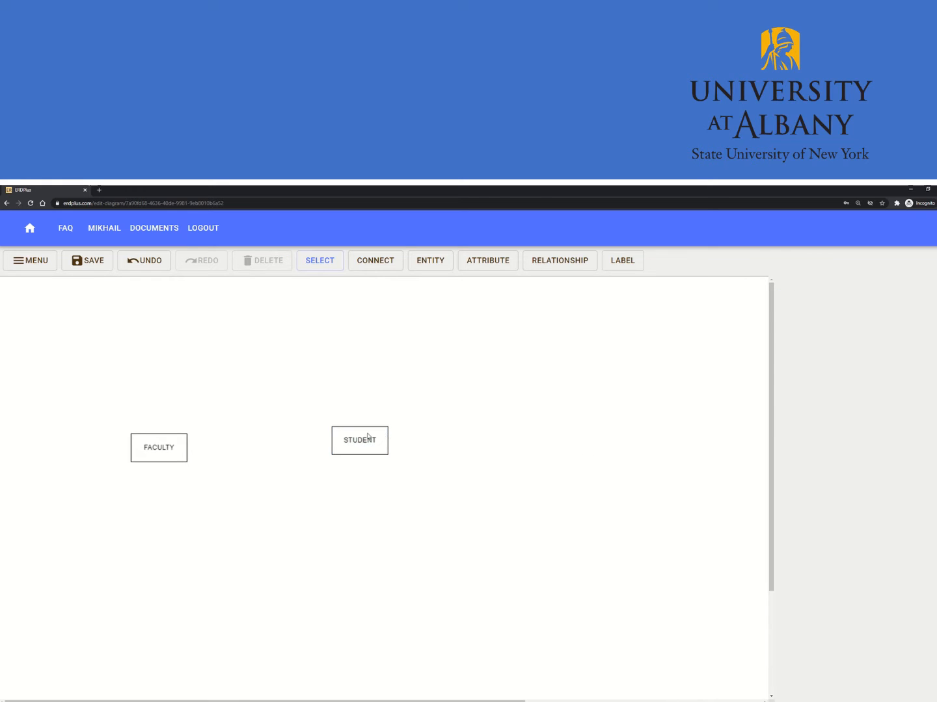
{"action": "left_click_drag", "start_coordinate": [365, 436], "coordinate": [376, 443]}
{"action": "left_click_drag", "start_coordinate": [159, 443], "coordinate": [163, 443]}
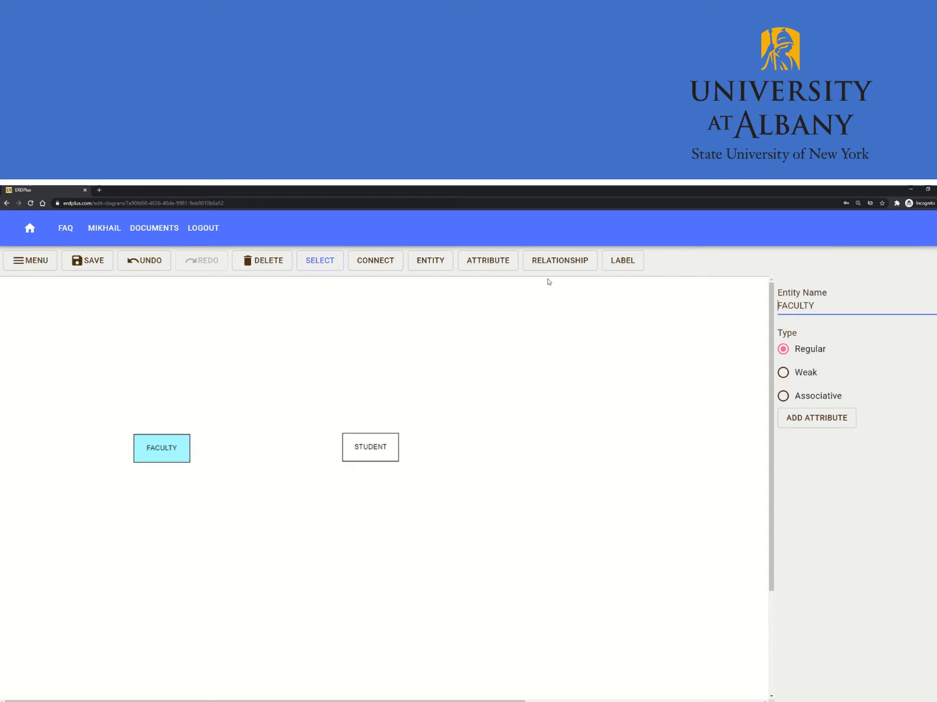
- Place a relationship midway between FACULTY and STUDENT and name it Advising
{"action": "left_click", "coordinate": [568, 262]}
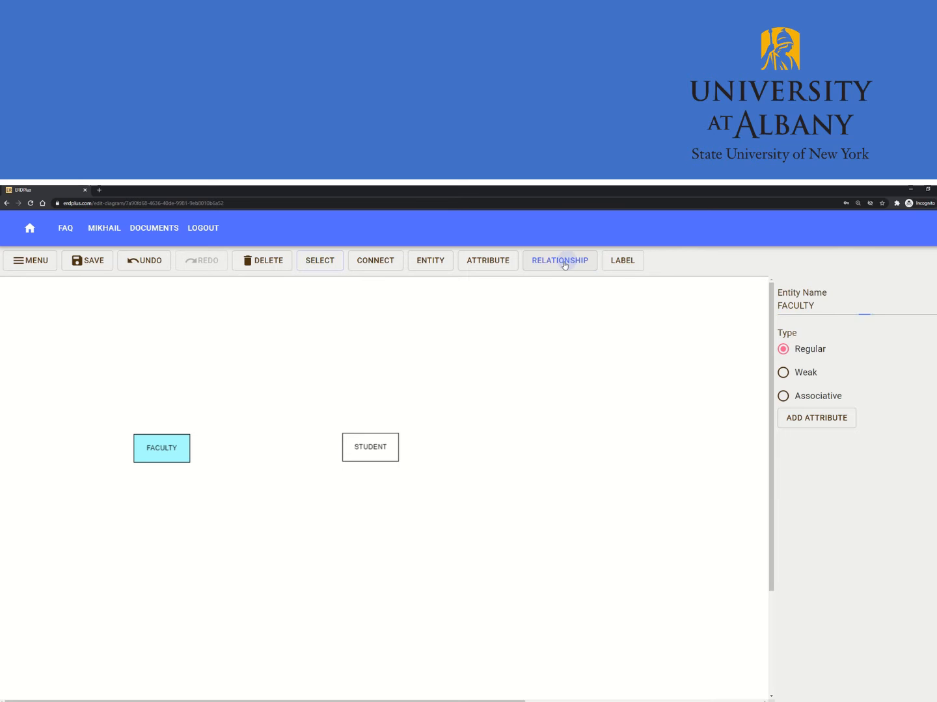
{"action": "left_click", "coordinate": [275, 447]}
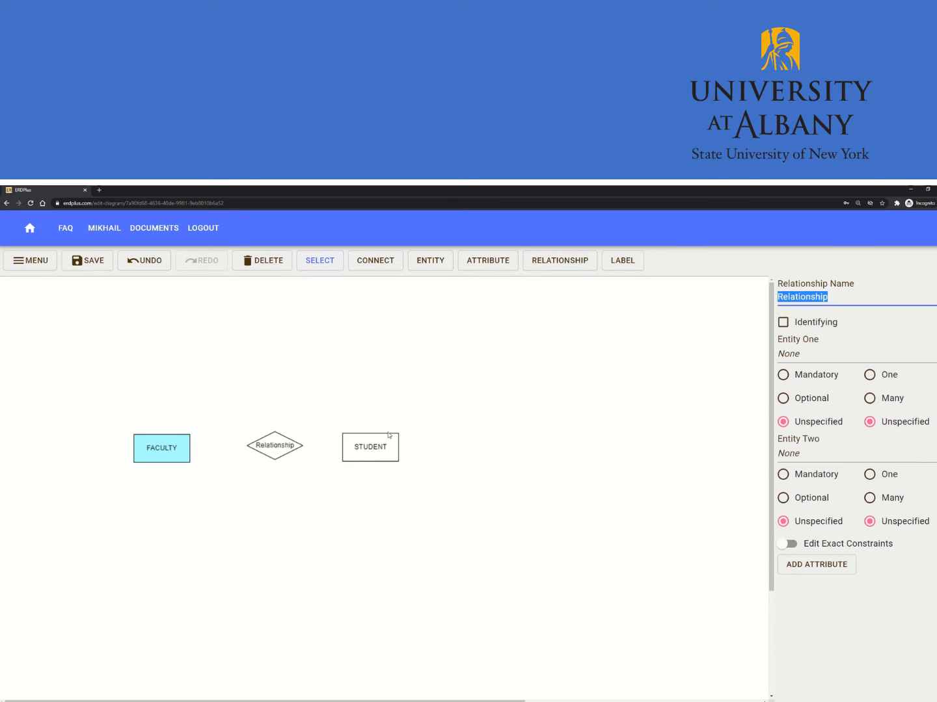
{"action": "left_click_drag", "start_coordinate": [275, 447], "coordinate": [273, 446]}
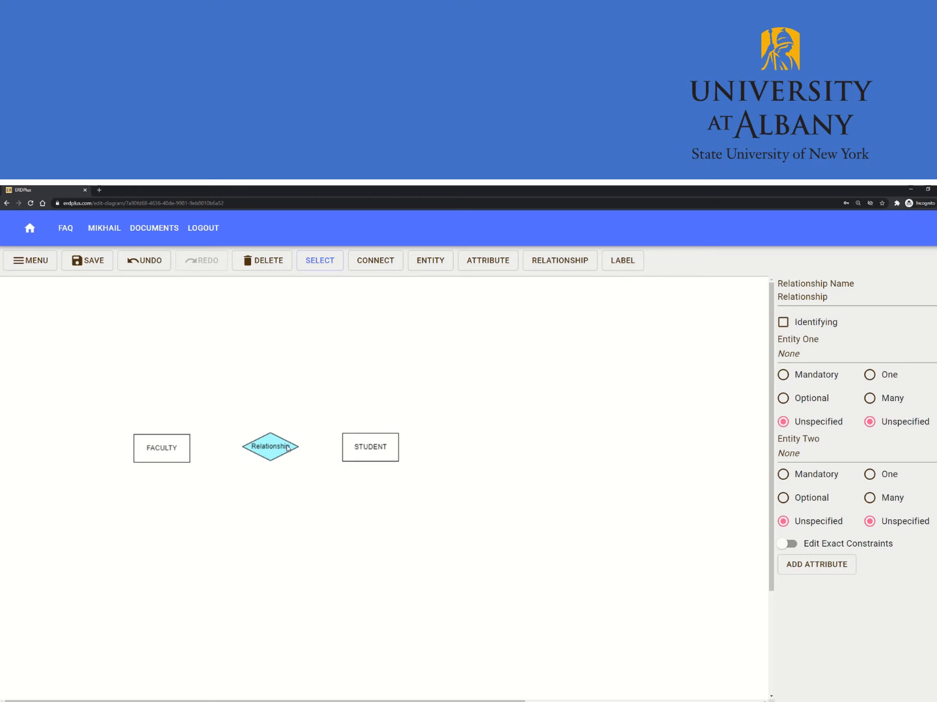
{"action": "left_click", "coordinate": [826, 297]}
{"action": "left_click_drag", "start_coordinate": [827, 297], "coordinate": [740, 297]}
{"action": "type", "text": "Advisa"}
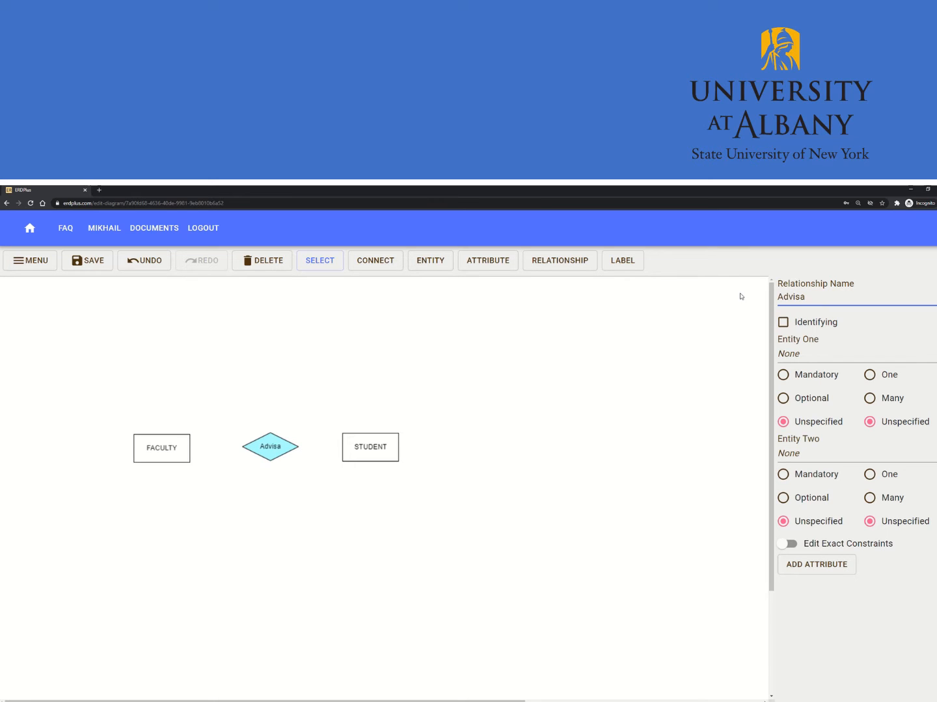
{"action": "key", "text": "BackSpace"}
{"action": "type", "text": "ing"}
{"action": "left_click", "coordinate": [348, 446]}
- Connect the Advising relationship to FACULTY as Entity One and STUDENT as Entity Two
{"action": "left_click", "coordinate": [290, 446]}
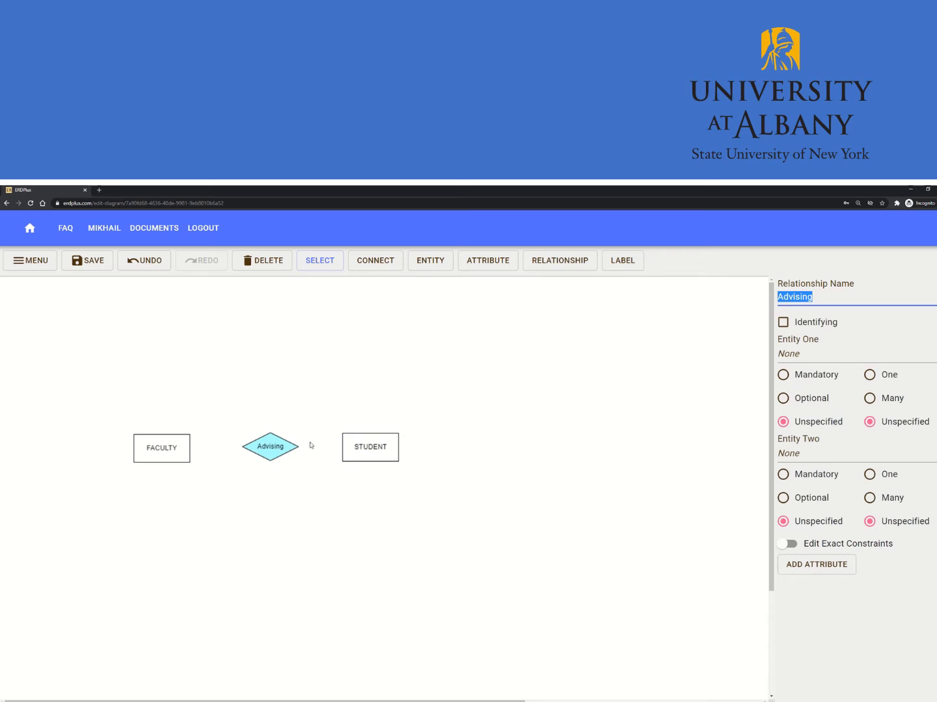
{"action": "left_click", "coordinate": [808, 354]}
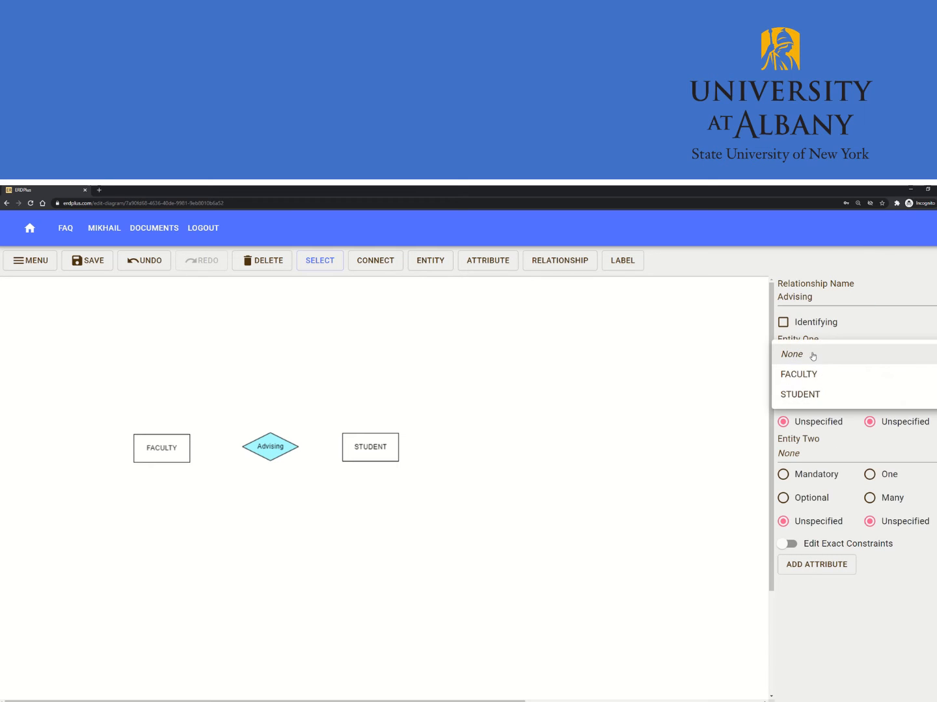
{"action": "left_click", "coordinate": [285, 455]}
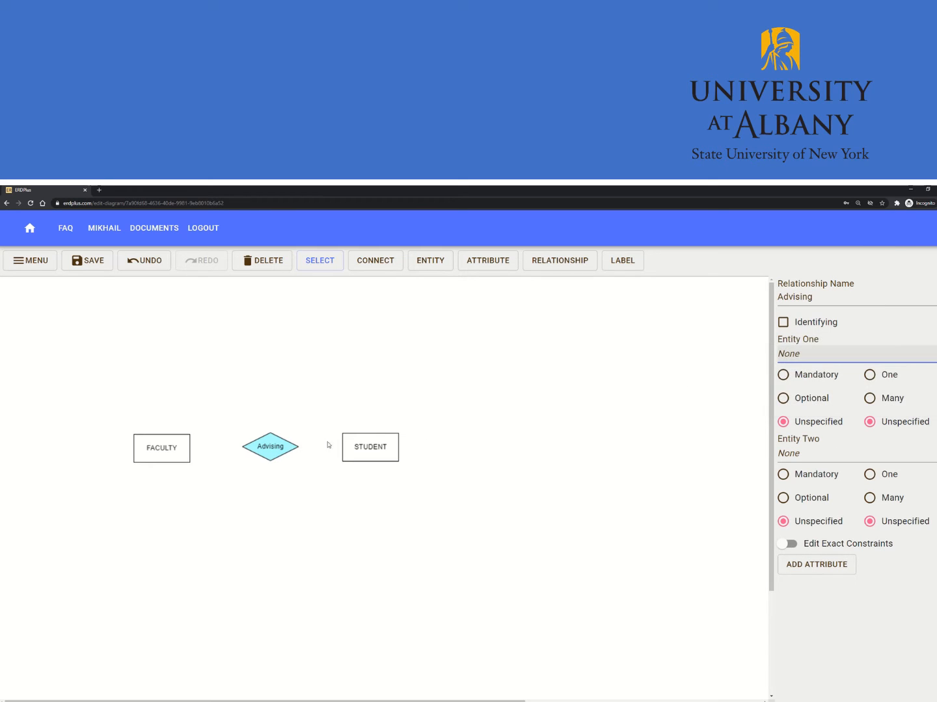
{"action": "left_click", "coordinate": [842, 358]}
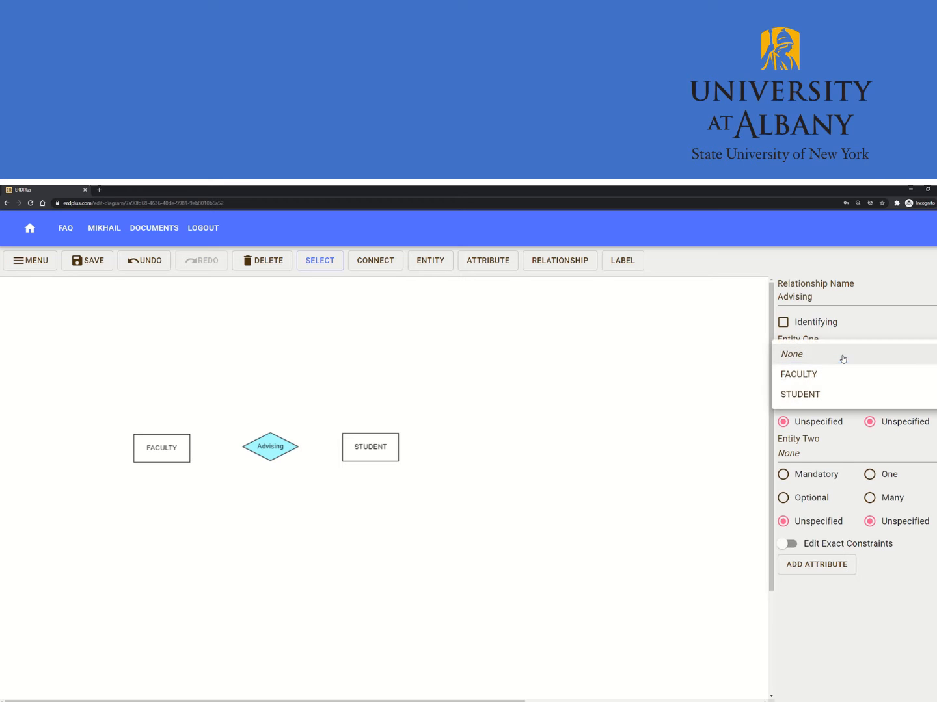
{"action": "left_click", "coordinate": [819, 376]}
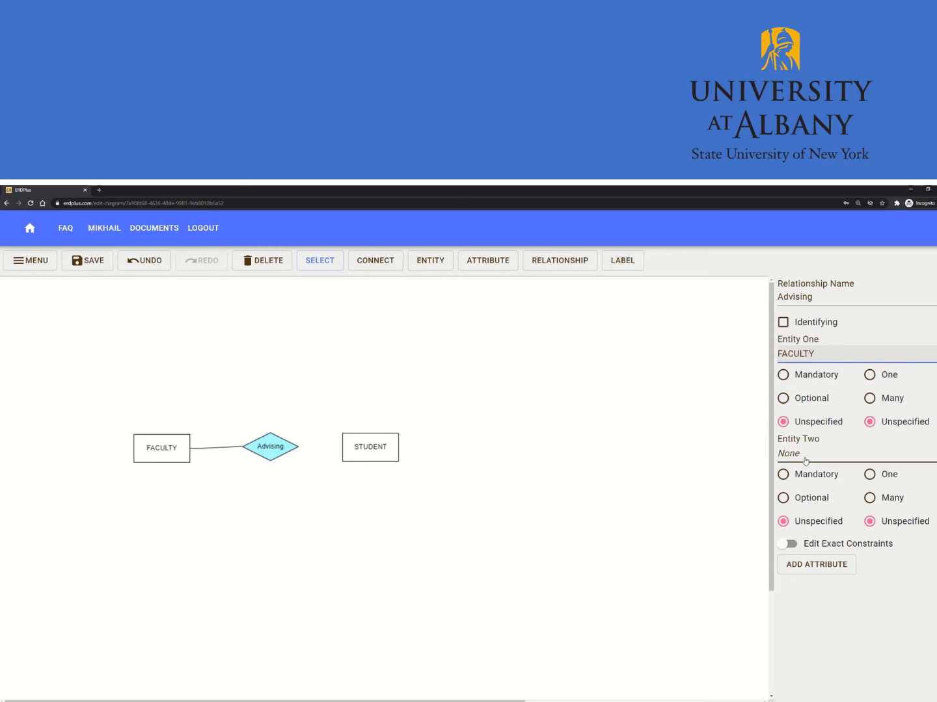
{"action": "left_click", "coordinate": [824, 456]}
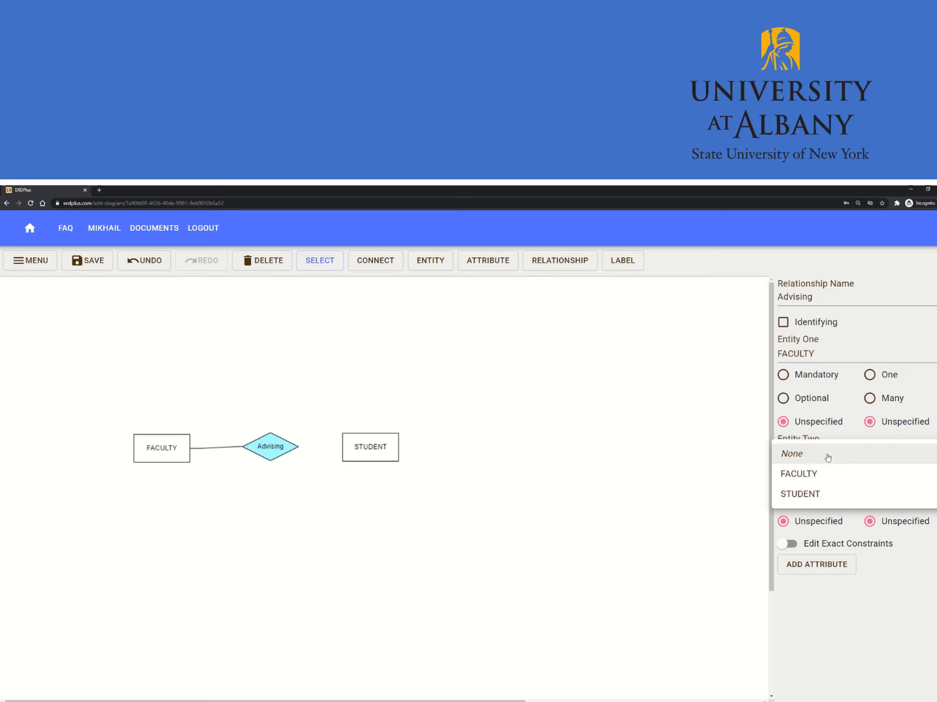
{"action": "left_click", "coordinate": [815, 494]}
- Nudge the FACULTY and STUDENT entities into line with the Advising relationship to straighten the connecting lines
{"action": "left_click", "coordinate": [143, 440]}
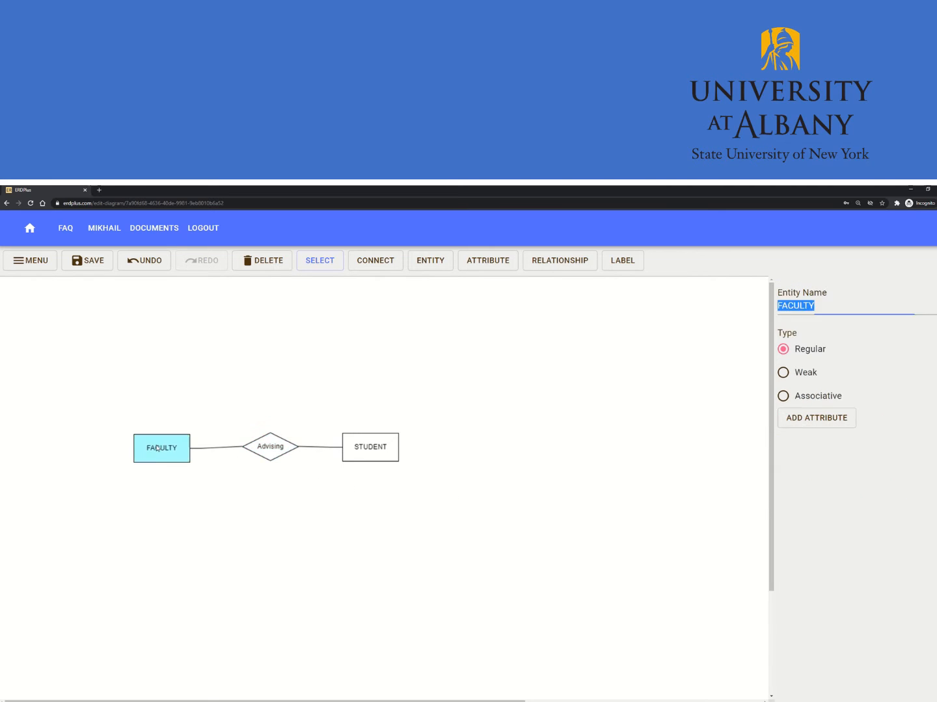
{"action": "left_click_drag", "start_coordinate": [378, 455], "coordinate": [380, 454]}
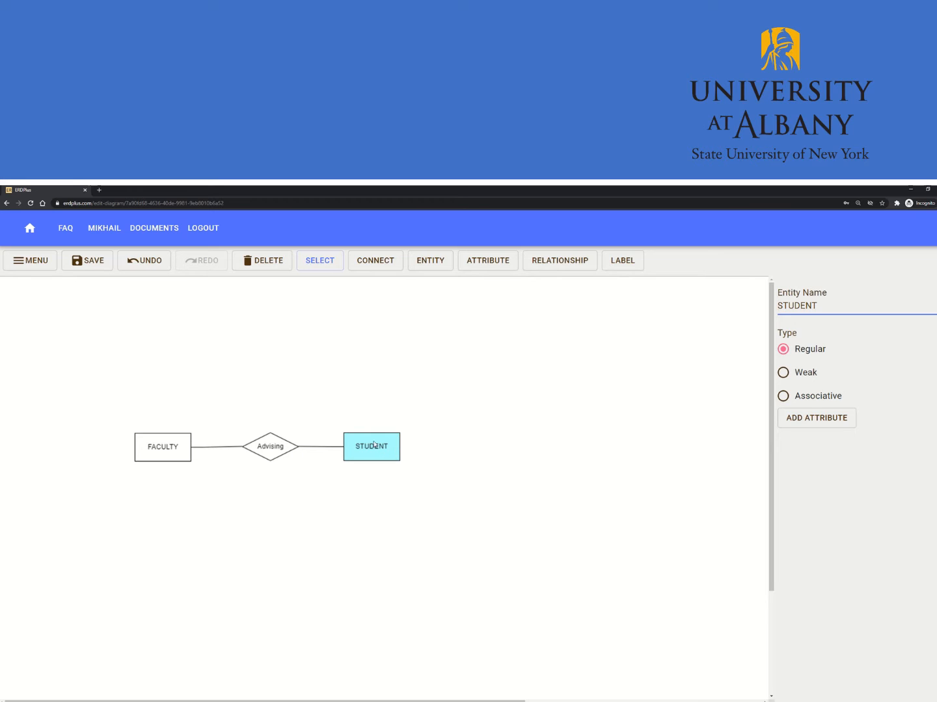
{"action": "left_click", "coordinate": [164, 448]}
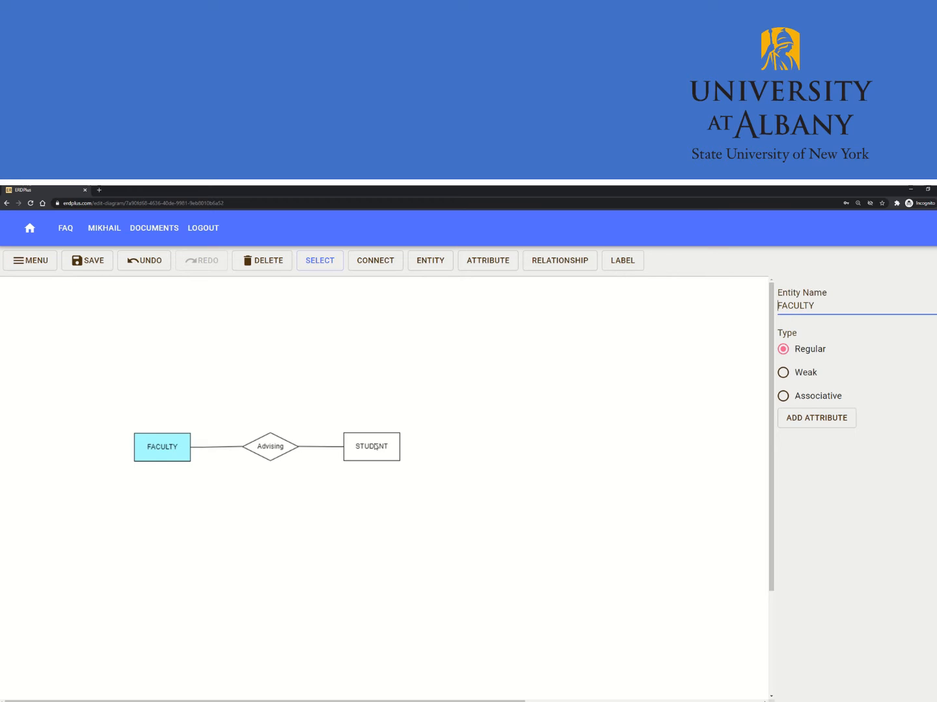
{"action": "left_click", "coordinate": [375, 447]}
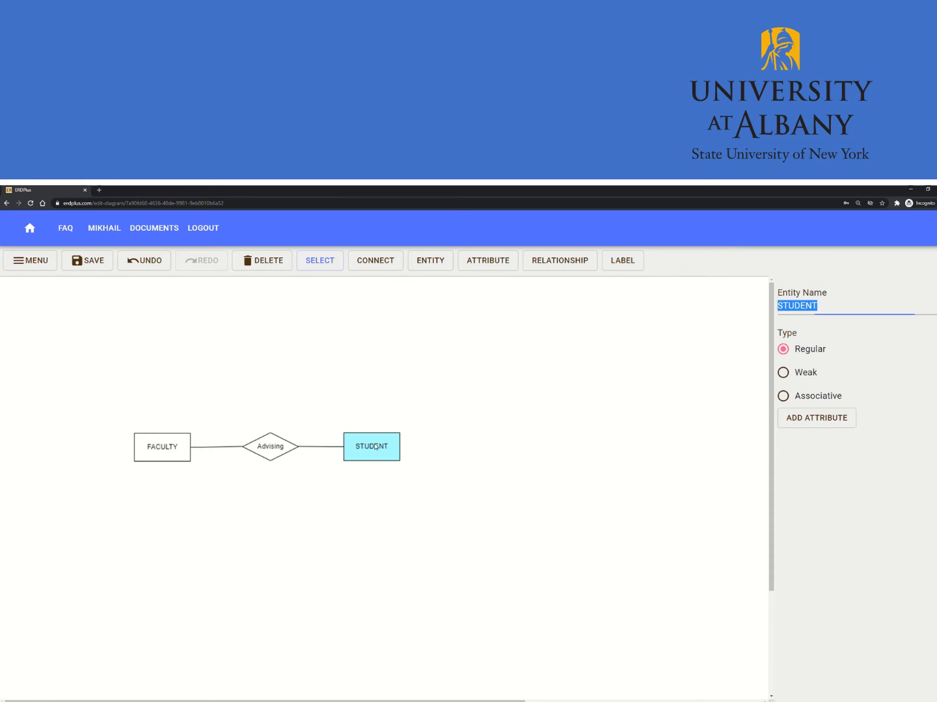
{"action": "left_click", "coordinate": [172, 446]}
- Set the Advising relationship's maximum cardinality to Many for Entity One (FACULTY) and One for Entity Two (STUDENT)
{"action": "left_click", "coordinate": [286, 455]}
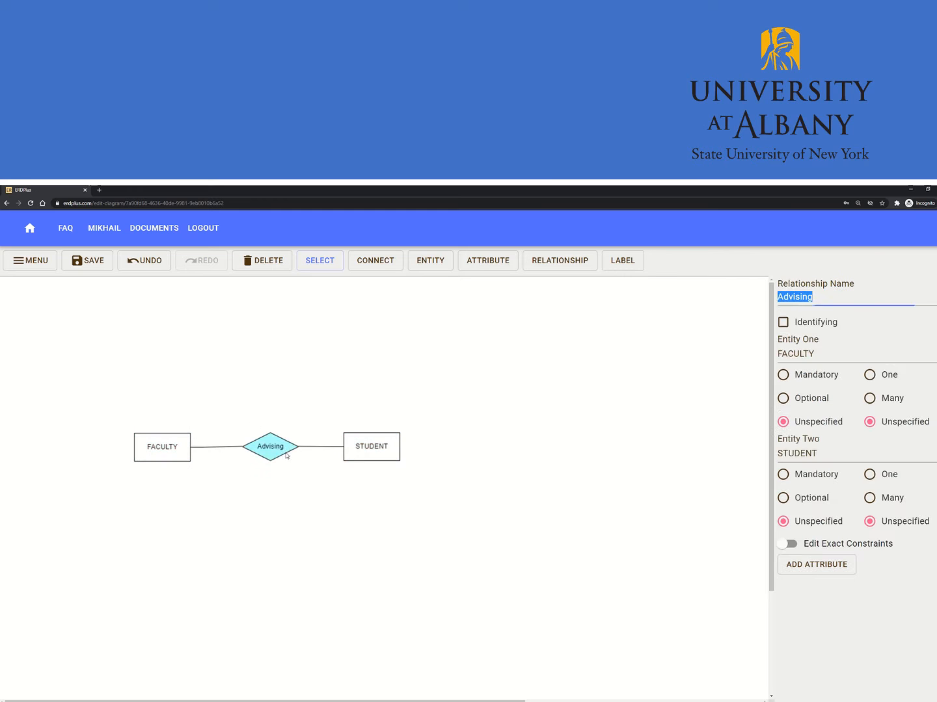
{"action": "left_click", "coordinate": [869, 375]}
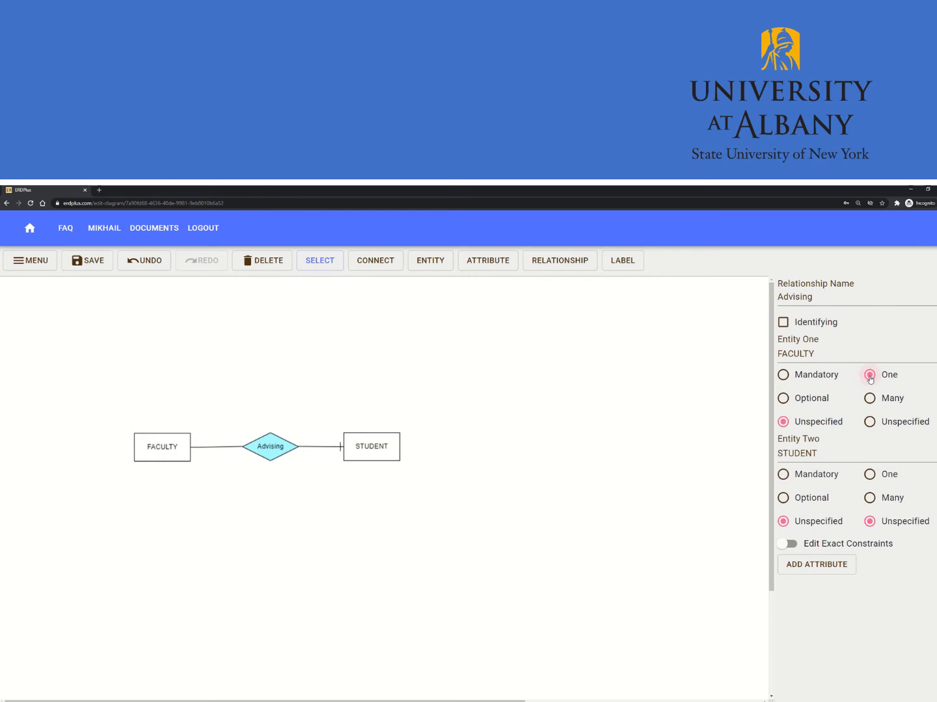
{"action": "left_click", "coordinate": [870, 398]}
{"action": "left_click", "coordinate": [870, 475]}
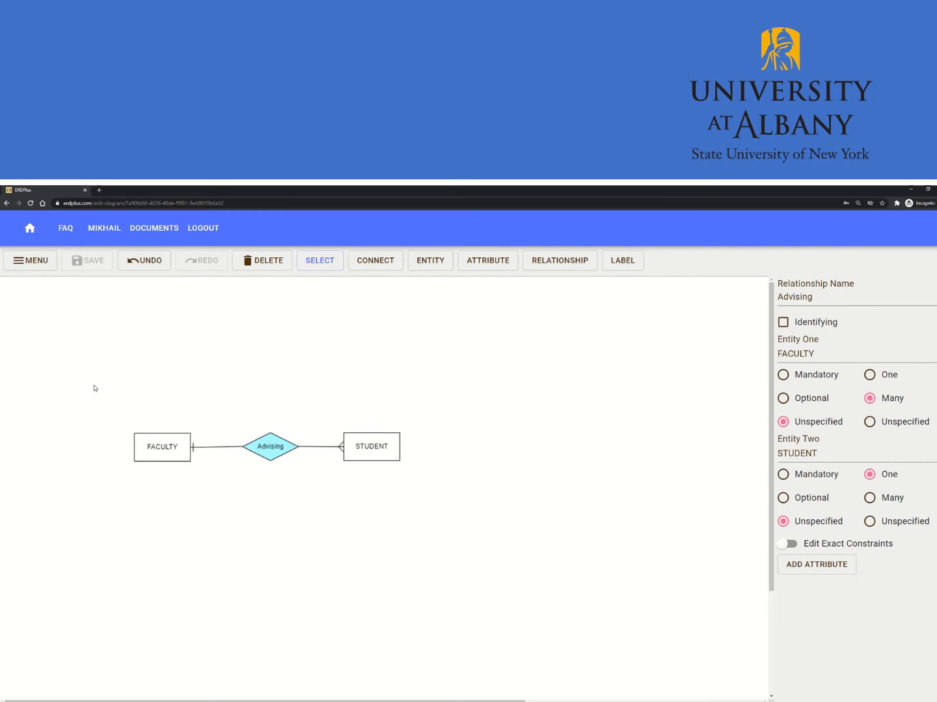
- Shift the FACULTY, Advising and STUDENT group together to the right on the canvas and deselect it
{"action": "left_click_drag", "start_coordinate": [93, 385], "coordinate": [476, 521]}
{"action": "left_click_drag", "start_coordinate": [80, 382], "coordinate": [476, 520]}
{"action": "left_click_drag", "start_coordinate": [376, 453], "coordinate": [463, 449]}
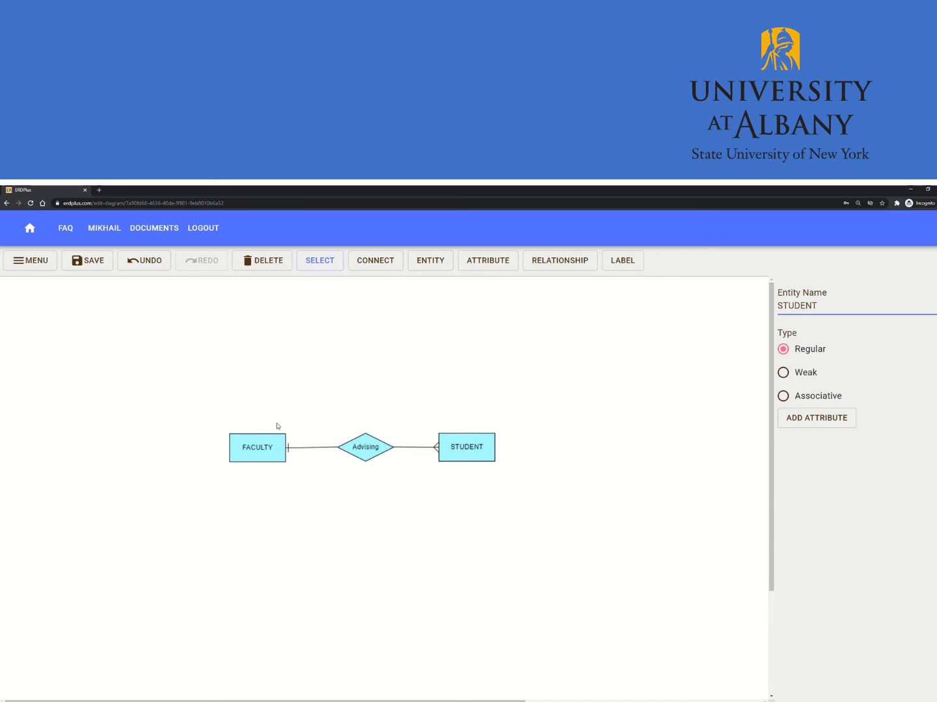
{"action": "left_click", "coordinate": [257, 446]}
{"action": "left_click", "coordinate": [371, 448]}
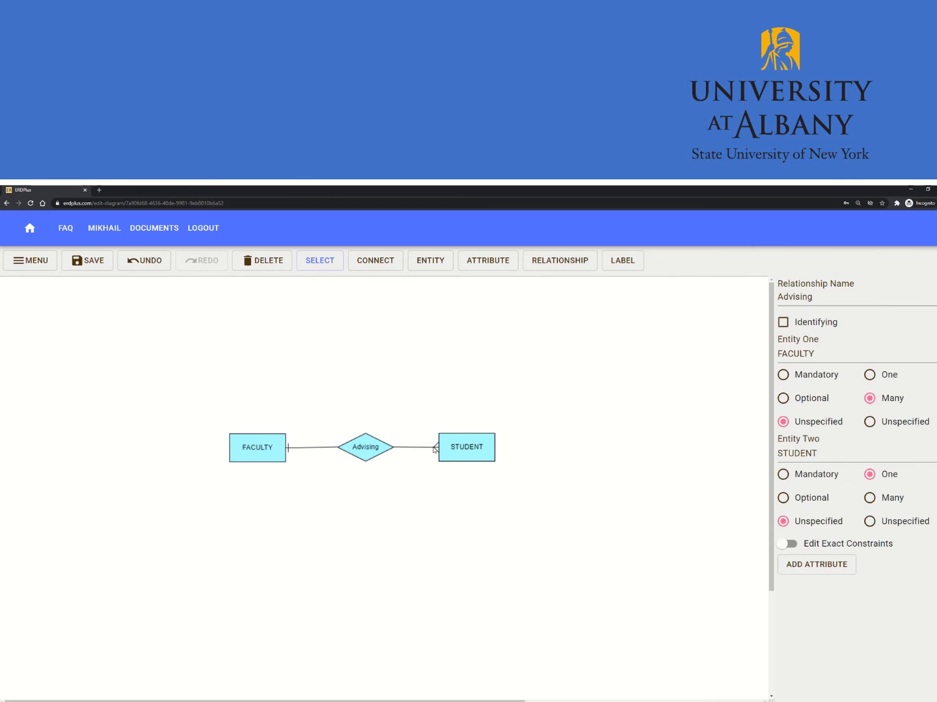
{"action": "left_click", "coordinate": [459, 446]}
{"action": "left_click", "coordinate": [463, 401]}
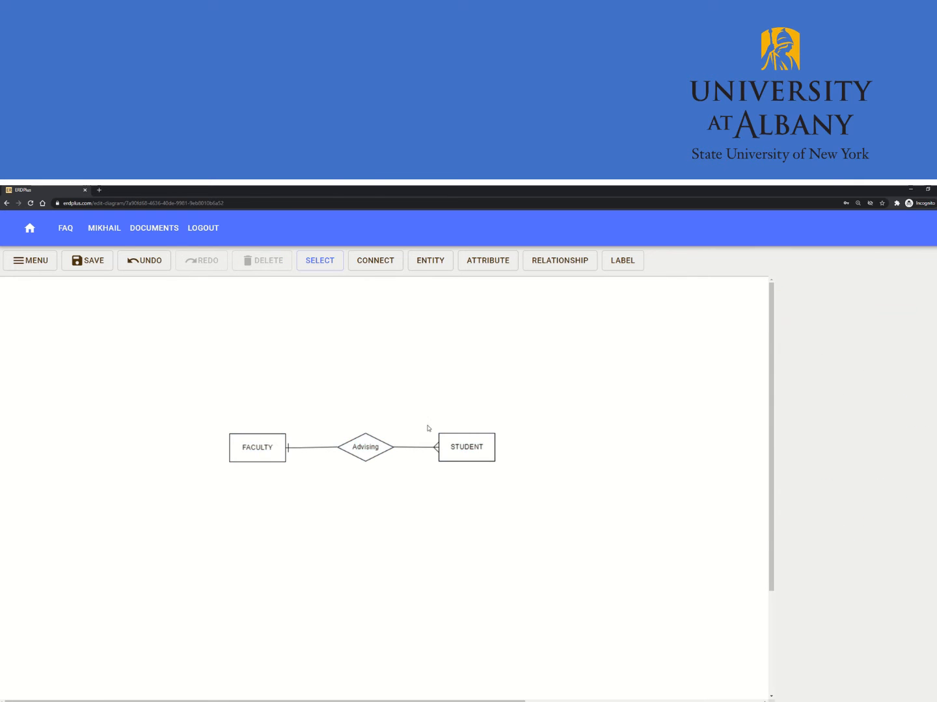
- Place an attribute named OfficePhone above the FACULTY entity and connect it to FACULTY
{"action": "left_click", "coordinate": [270, 450]}
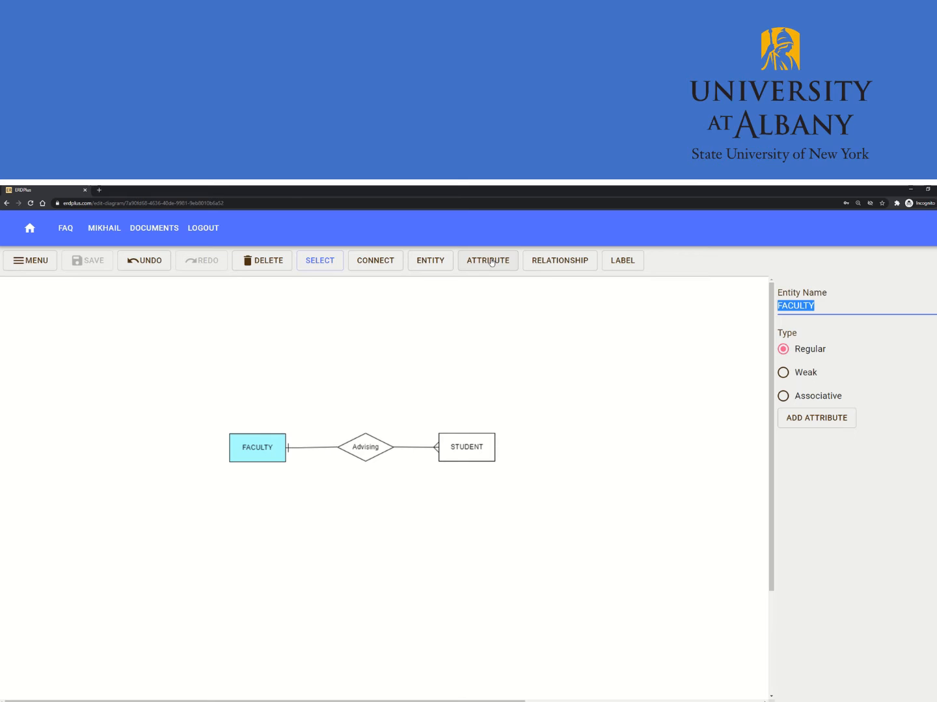
{"action": "left_click", "coordinate": [467, 261]}
{"action": "left_click", "coordinate": [279, 388]}
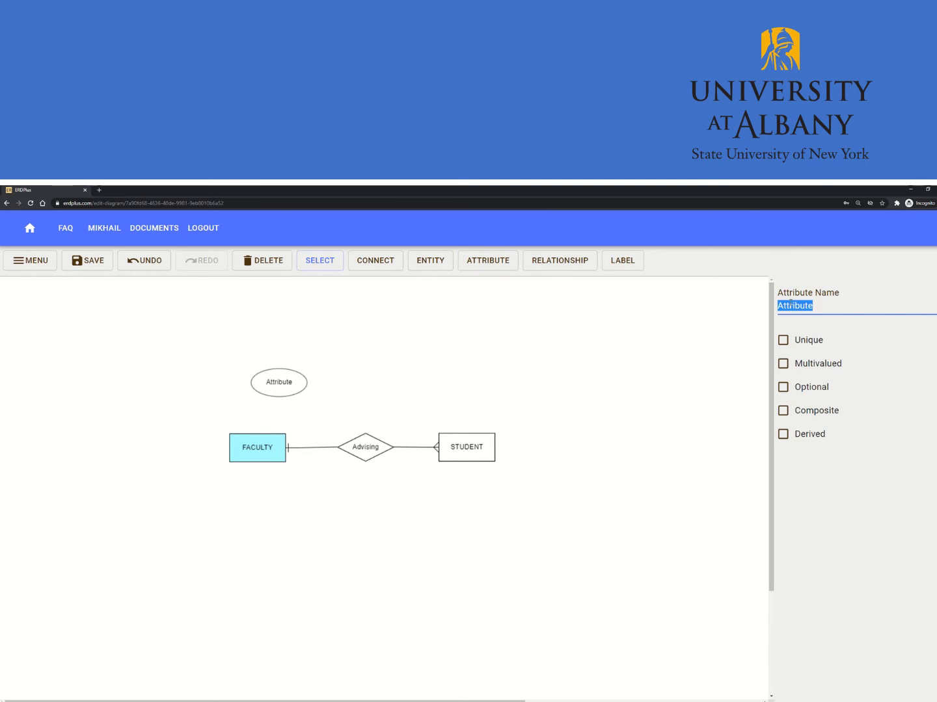
{"action": "type", "text": "OfficePhone"}
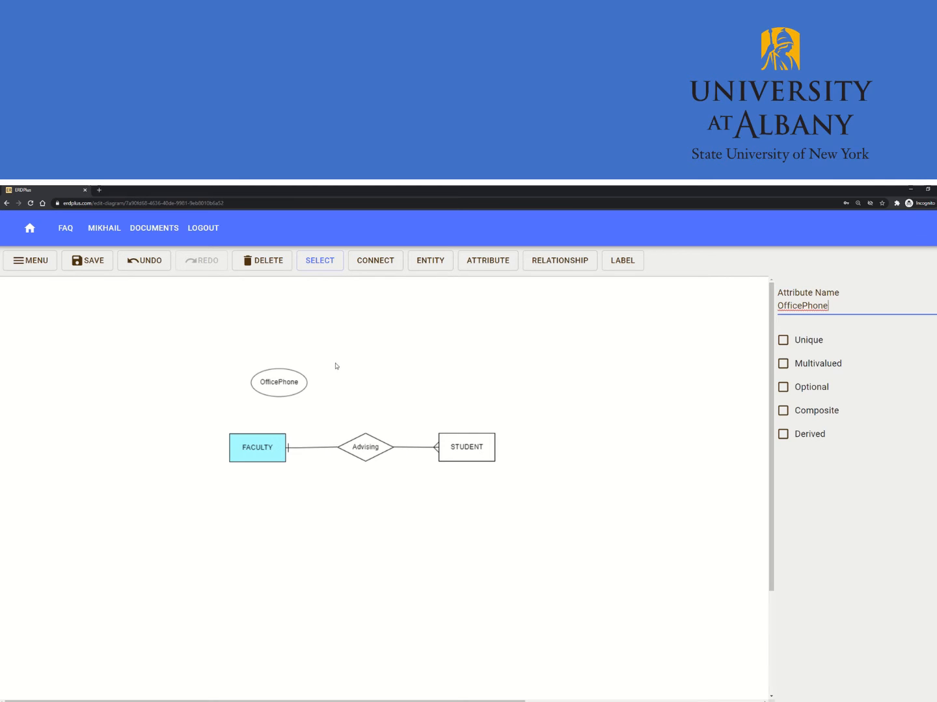
{"action": "left_click_drag", "start_coordinate": [278, 381], "coordinate": [272, 371]}
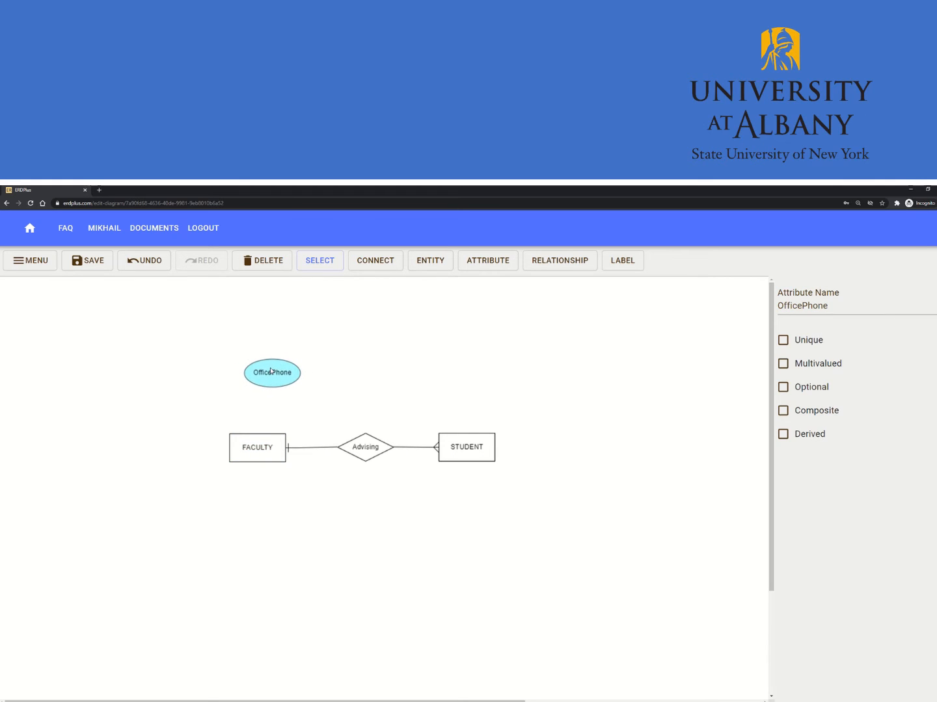
{"action": "left_click", "coordinate": [367, 261]}
{"action": "mouse_move", "coordinate": [272, 382]}
{"action": "left_mouse_down"}
{"action": "mouse_move", "coordinate": [261, 414]}
{"action": "mouse_move", "coordinate": [272, 439]}
{"action": "left_mouse_up"}
{"action": "left_click", "coordinate": [428, 364]}
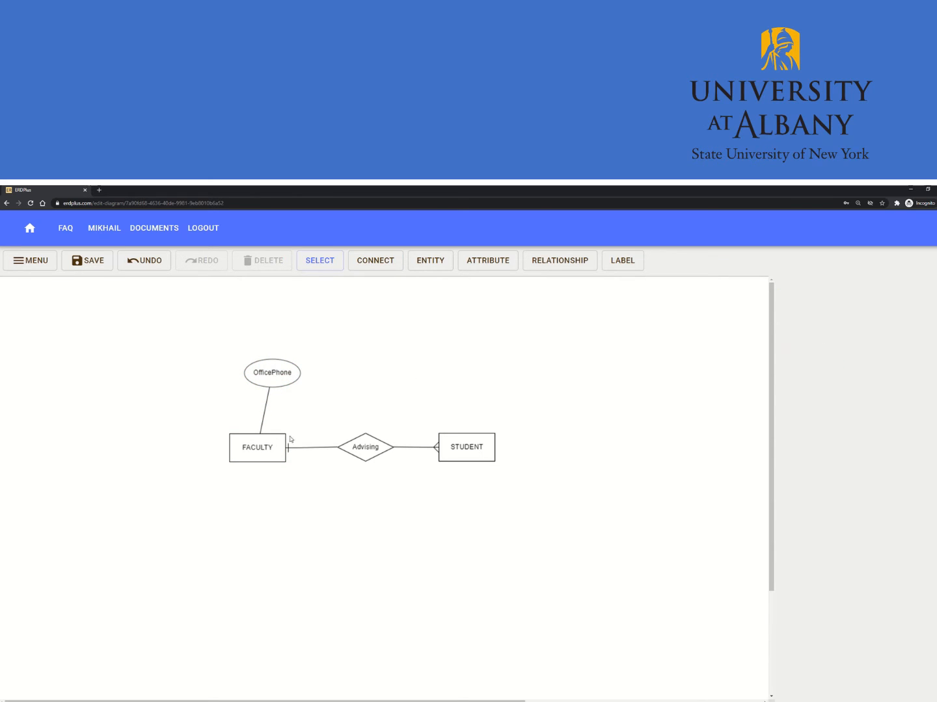
- Add a composite attribute called Name to FACULTY, arranging it above the entity beside OfficePhone without overlap
{"action": "left_click", "coordinate": [266, 449]}
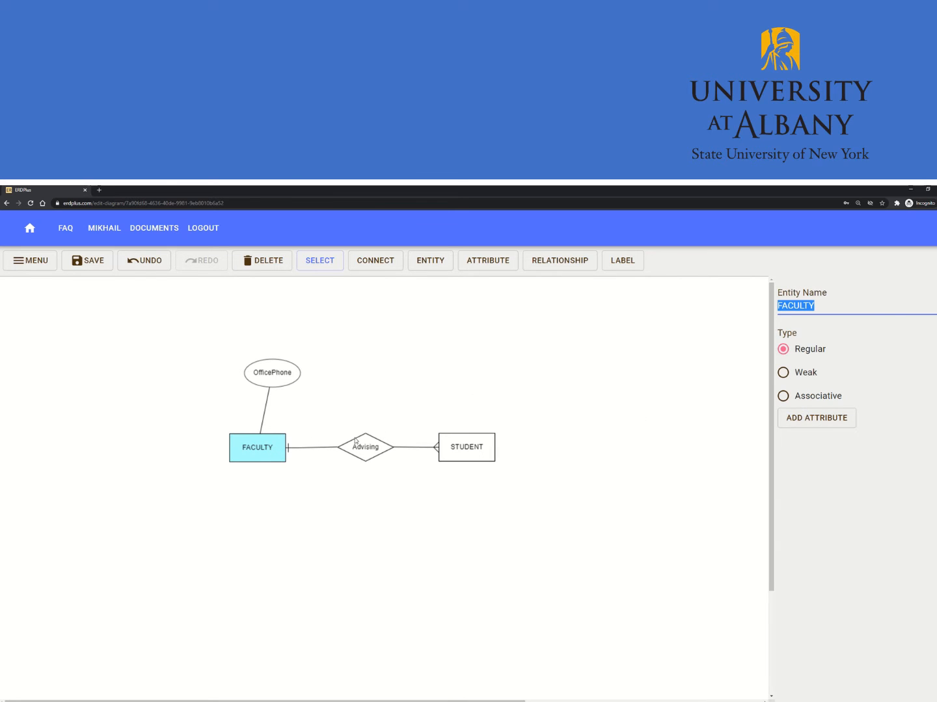
{"action": "left_click", "coordinate": [257, 450]}
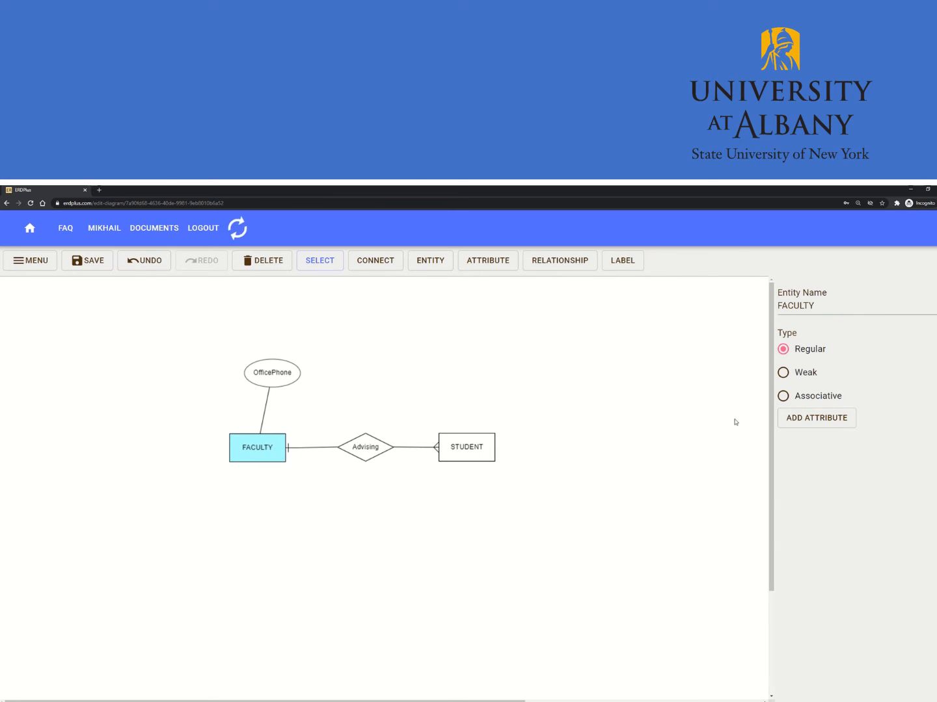
{"action": "left_click", "coordinate": [807, 418]}
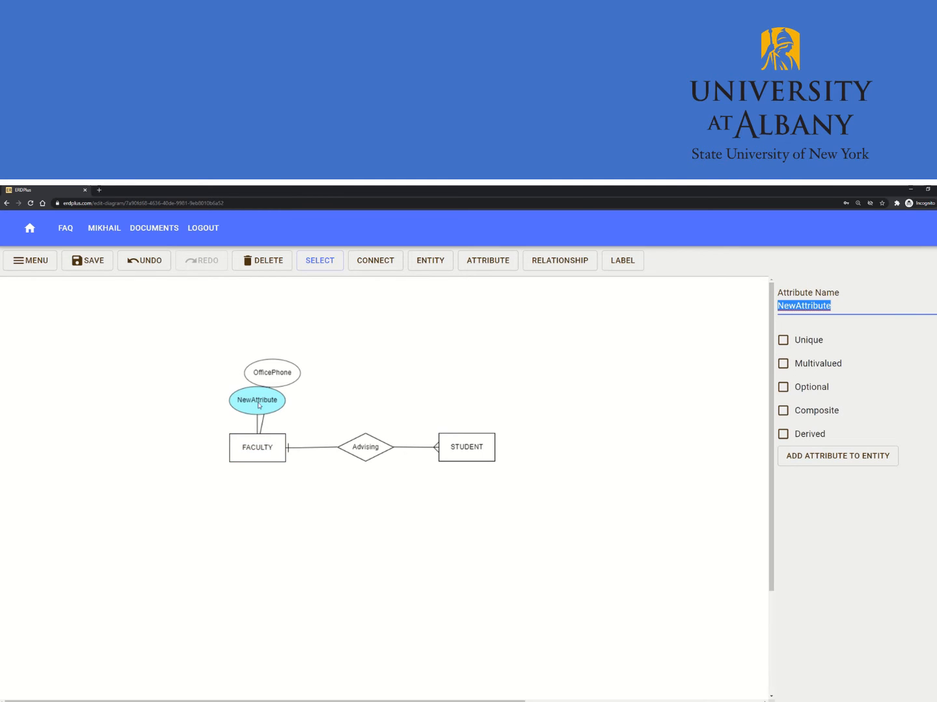
{"action": "left_click_drag", "start_coordinate": [259, 405], "coordinate": [297, 417]}
{"action": "left_click_drag", "start_coordinate": [216, 395], "coordinate": [247, 402]}
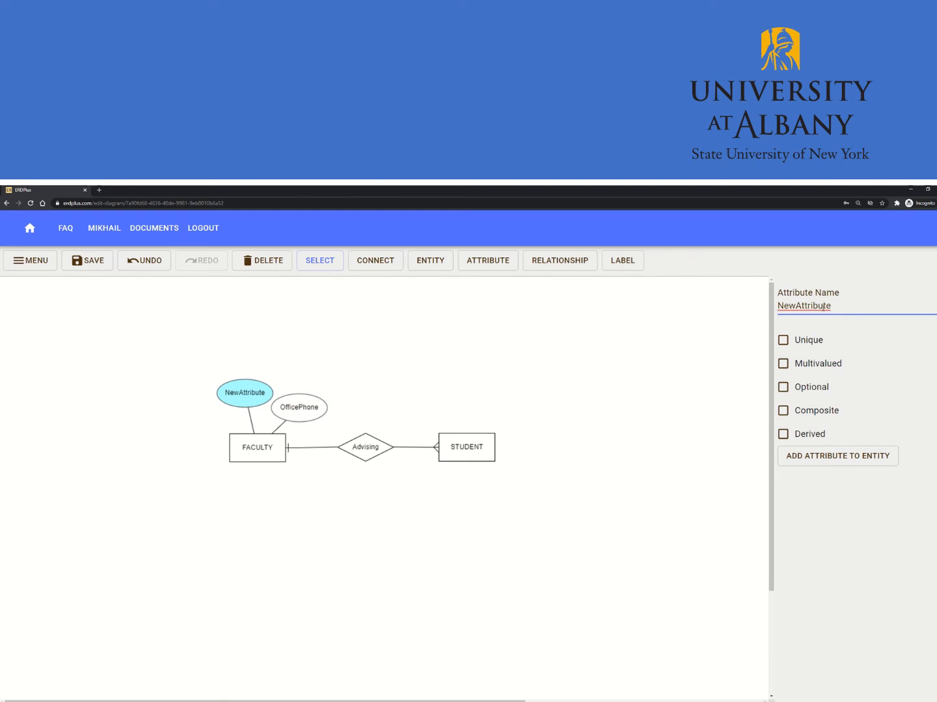
{"action": "left_click_drag", "start_coordinate": [843, 308], "coordinate": [748, 307]}
{"action": "type", "text": "Name"}
{"action": "left_click", "coordinate": [783, 411]}
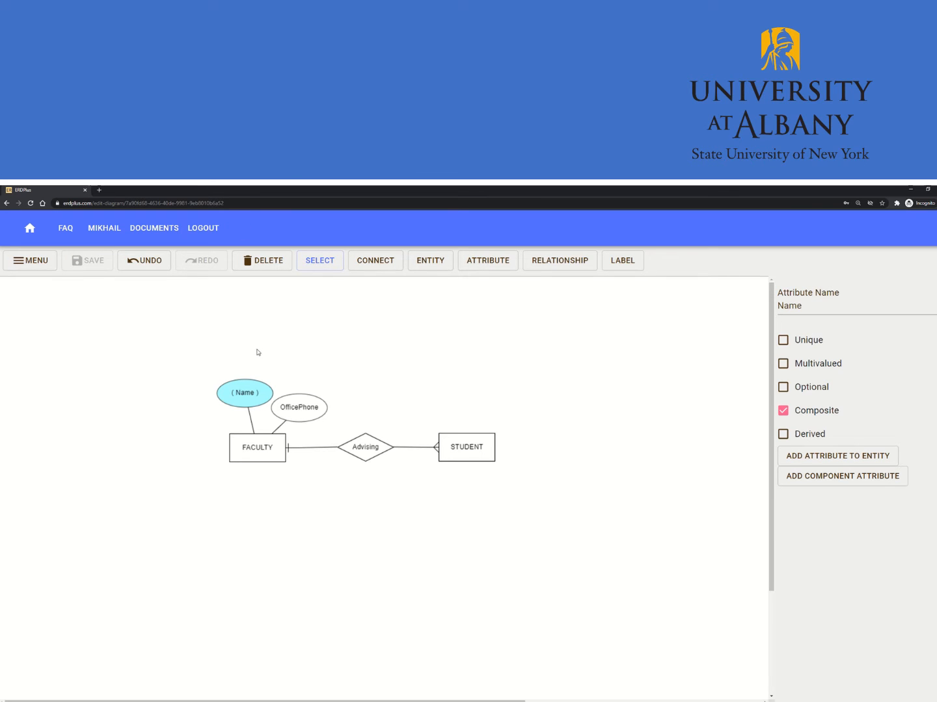
- Add a component attribute named LastName to the composite Name attribute
{"action": "left_click", "coordinate": [809, 476]}
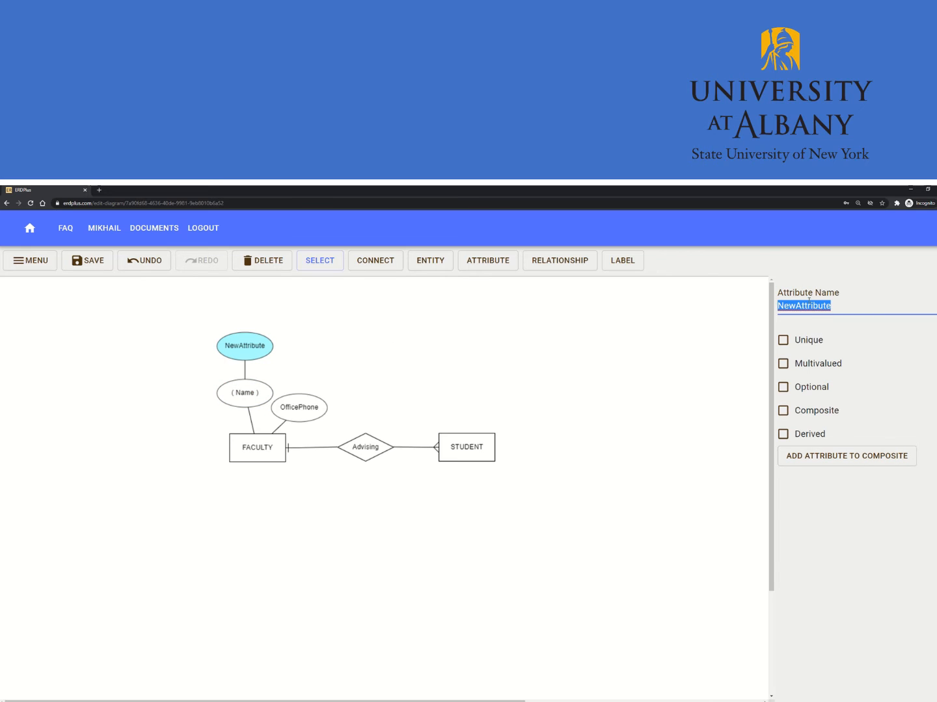
{"action": "type", "text": "La"}
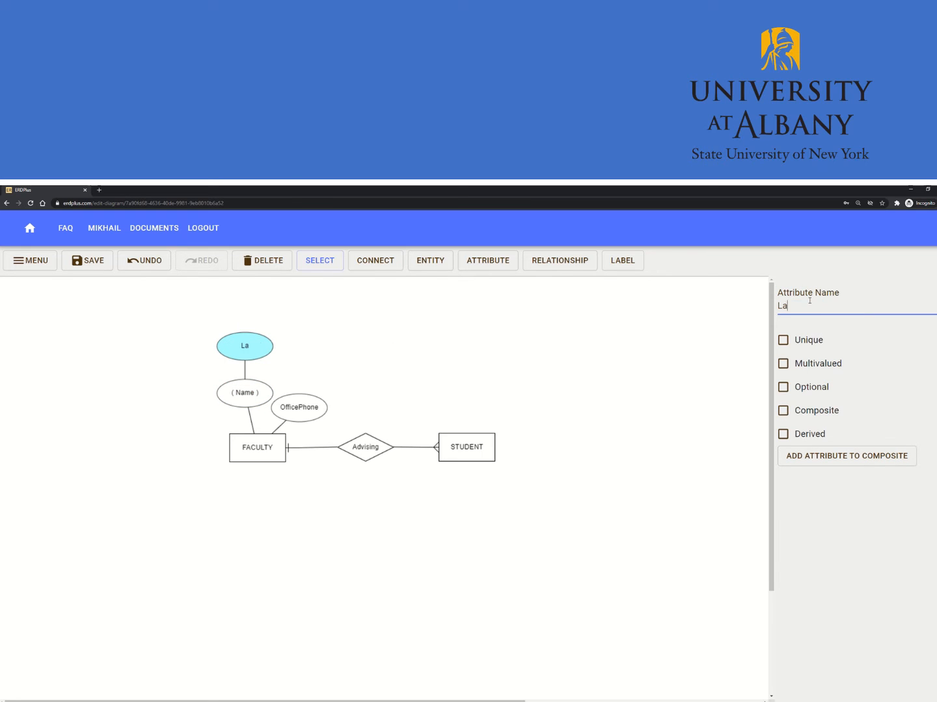
{"action": "type", "text": "stName"}
- Add a second component attribute named FirstName to Name and place it to the left of LastName
{"action": "left_click", "coordinate": [829, 460]}
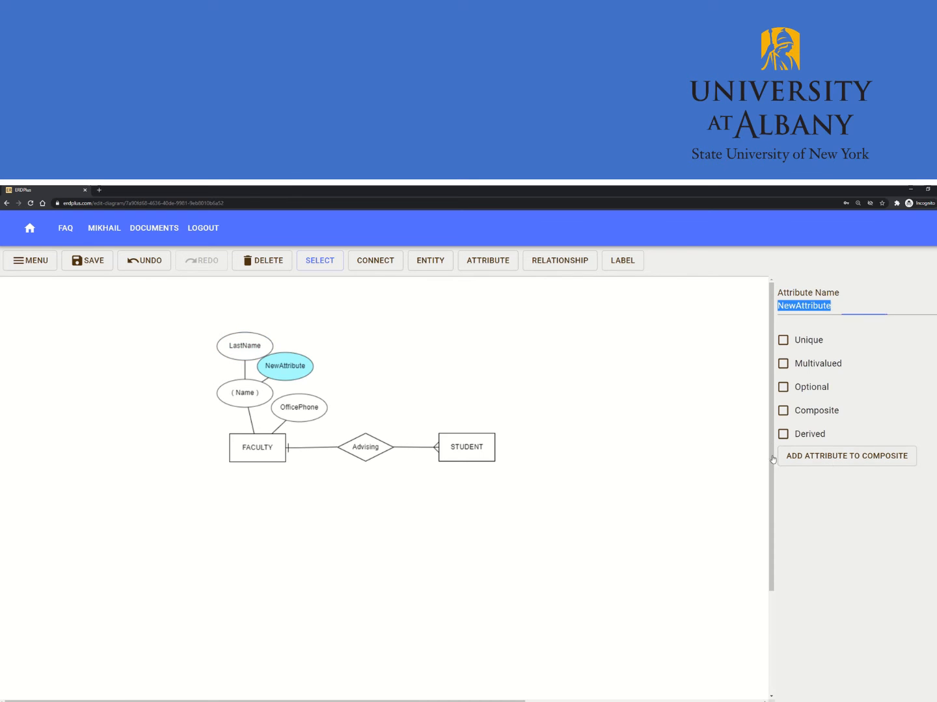
{"action": "left_click_drag", "start_coordinate": [296, 371], "coordinate": [195, 355]}
{"action": "left_click", "coordinate": [827, 305]}
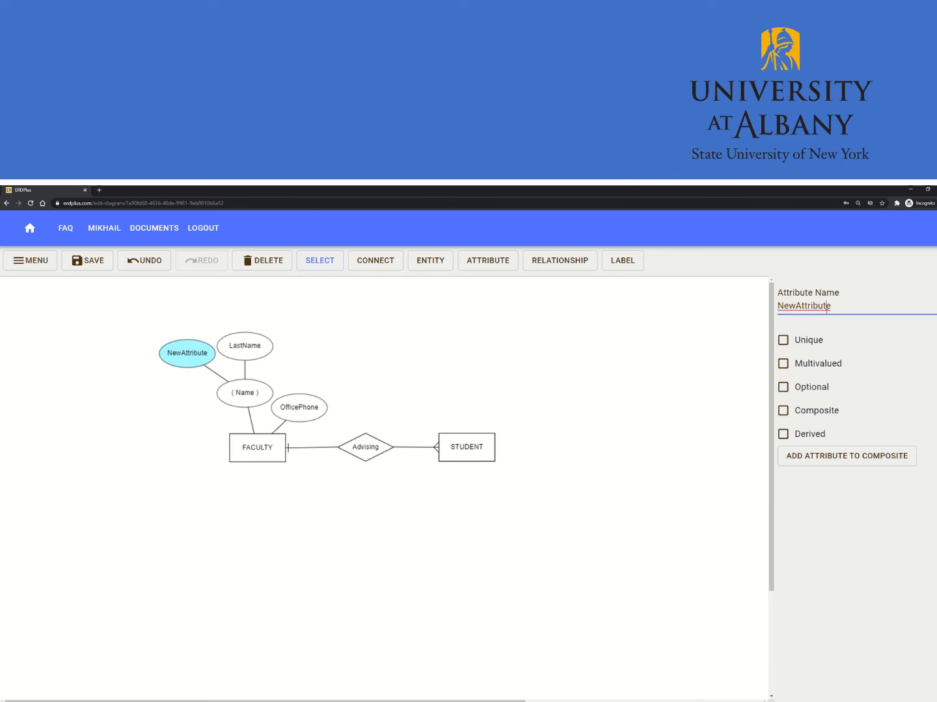
{"action": "key", "text": "ctrl+a"}
{"action": "type", "text": "Fir"}
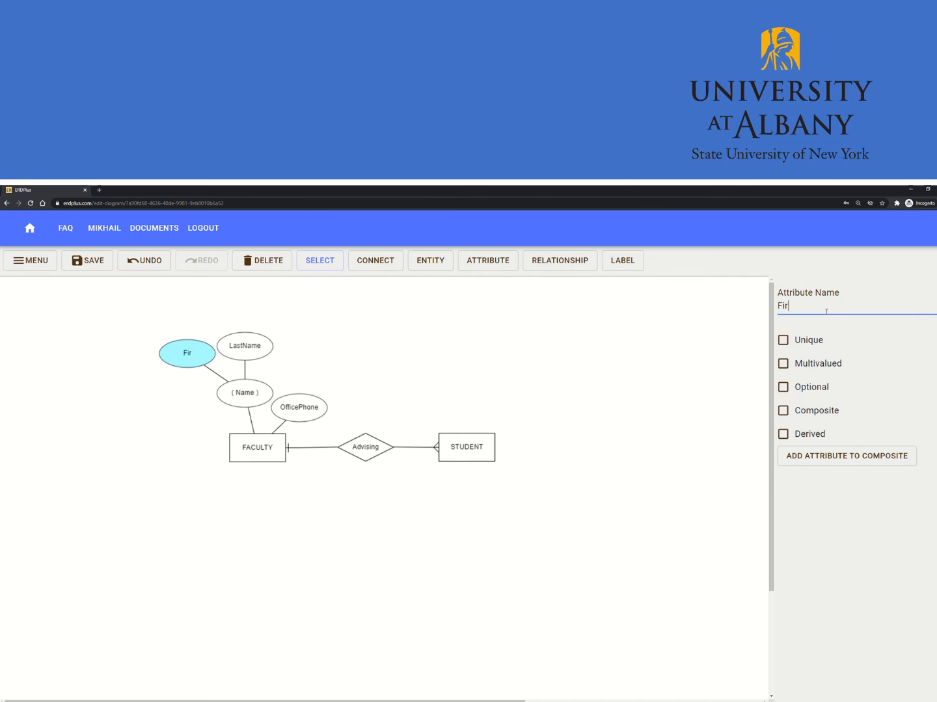
{"action": "type", "text": "stName"}
- Reposition the FirstName and LastName attributes so they sit evenly spaced above the Name attribute
{"action": "left_click_drag", "start_coordinate": [181, 362], "coordinate": [184, 379]}
{"action": "left_click_drag", "start_coordinate": [245, 347], "coordinate": [260, 352]}
{"action": "left_click", "coordinate": [307, 408]}
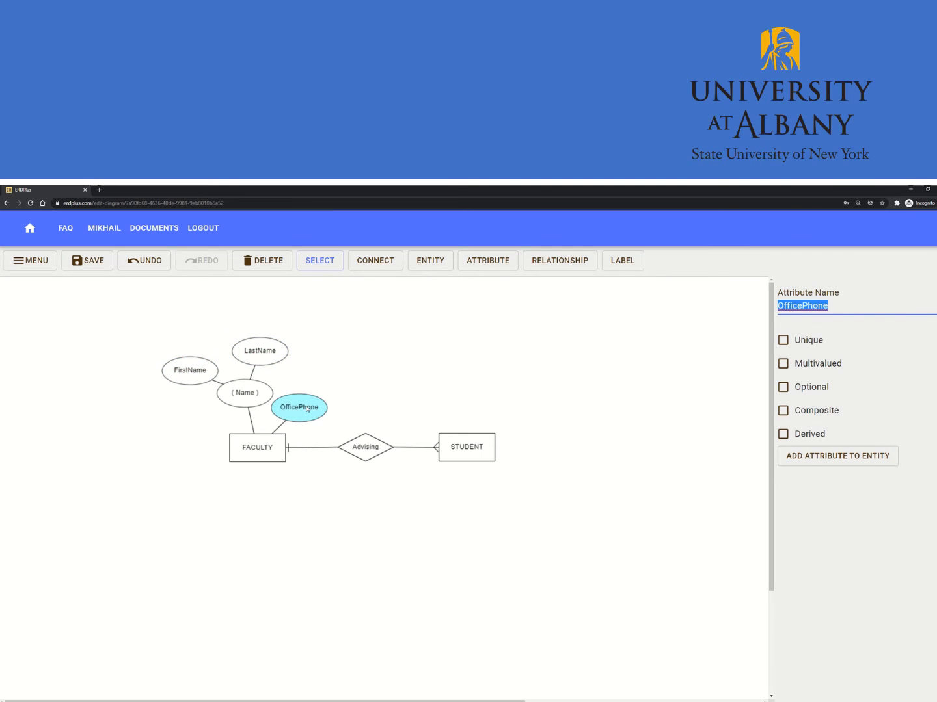
{"action": "left_click", "coordinate": [245, 394]}
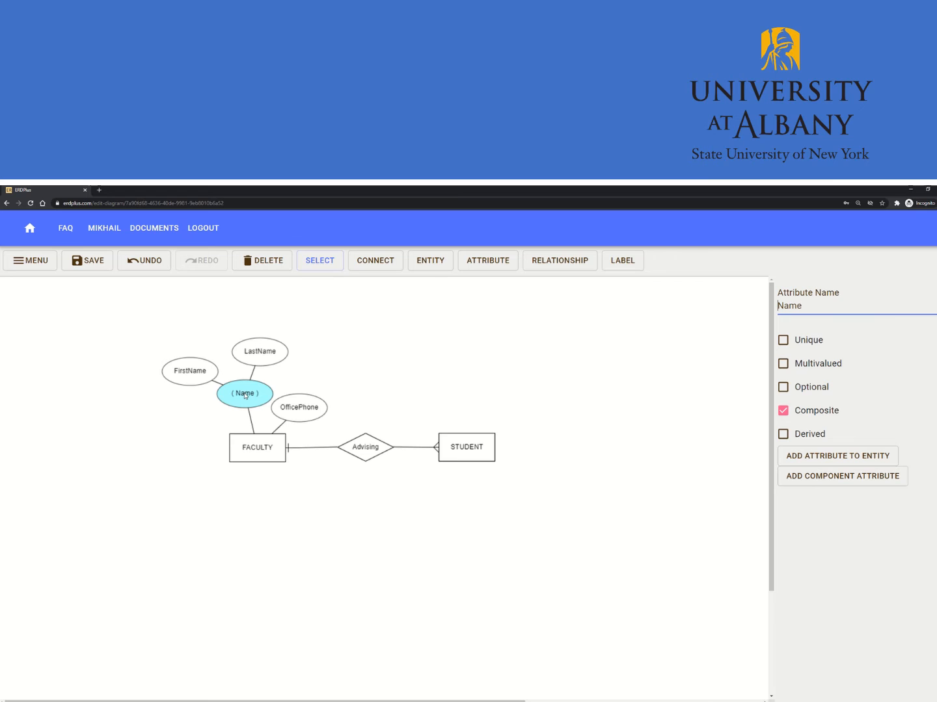
{"action": "left_click", "coordinate": [258, 354]}
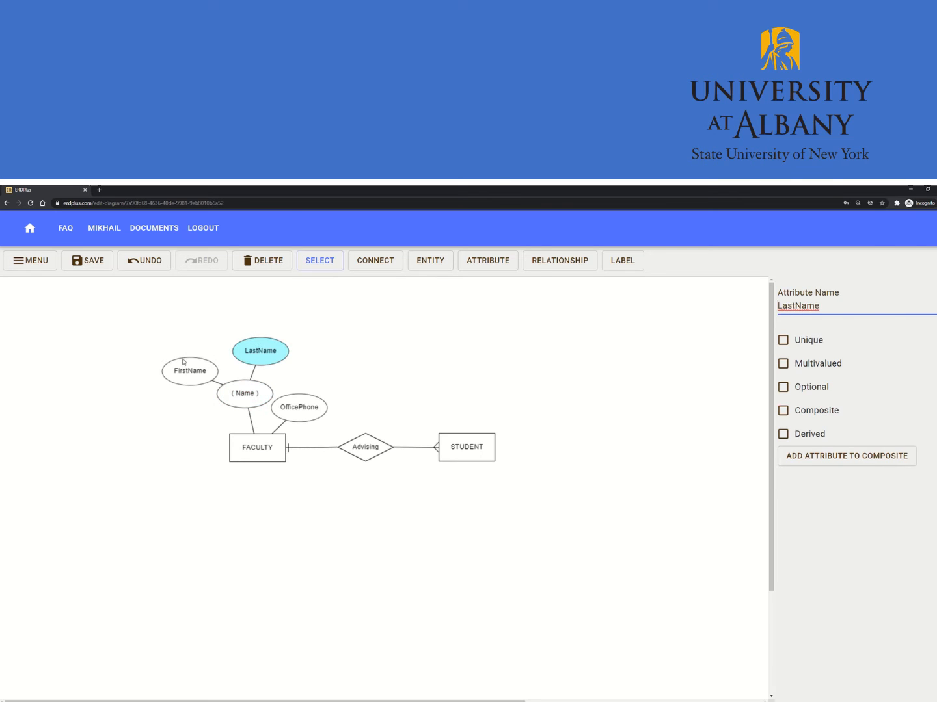
{"action": "left_click_drag", "start_coordinate": [186, 375], "coordinate": [200, 365]}
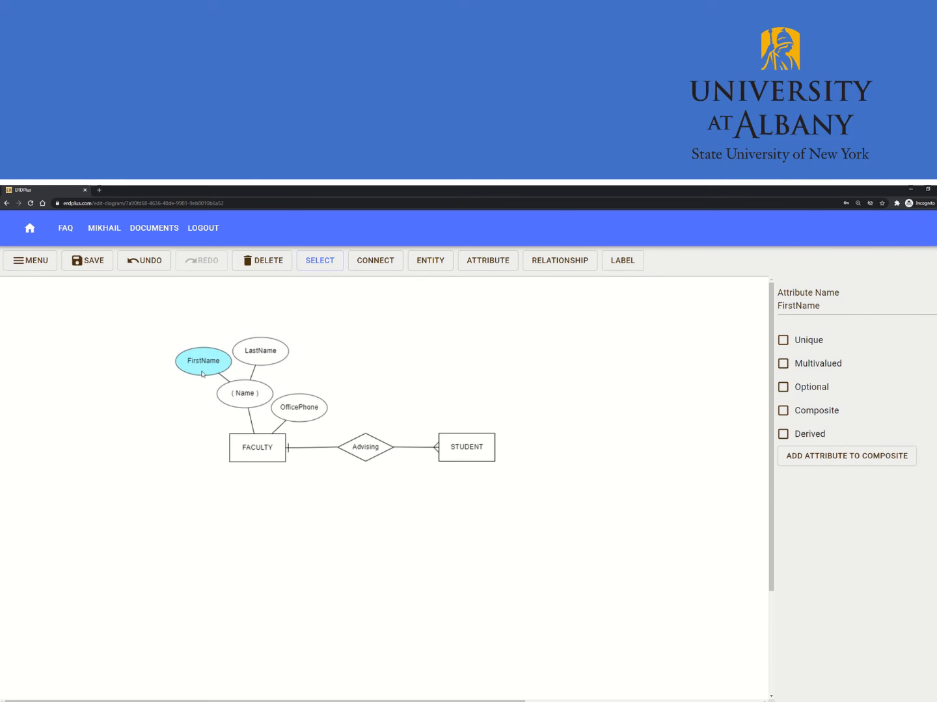
- Add a composite attribute named Address to FACULTY and place it below the entity
{"action": "left_click", "coordinate": [245, 459]}
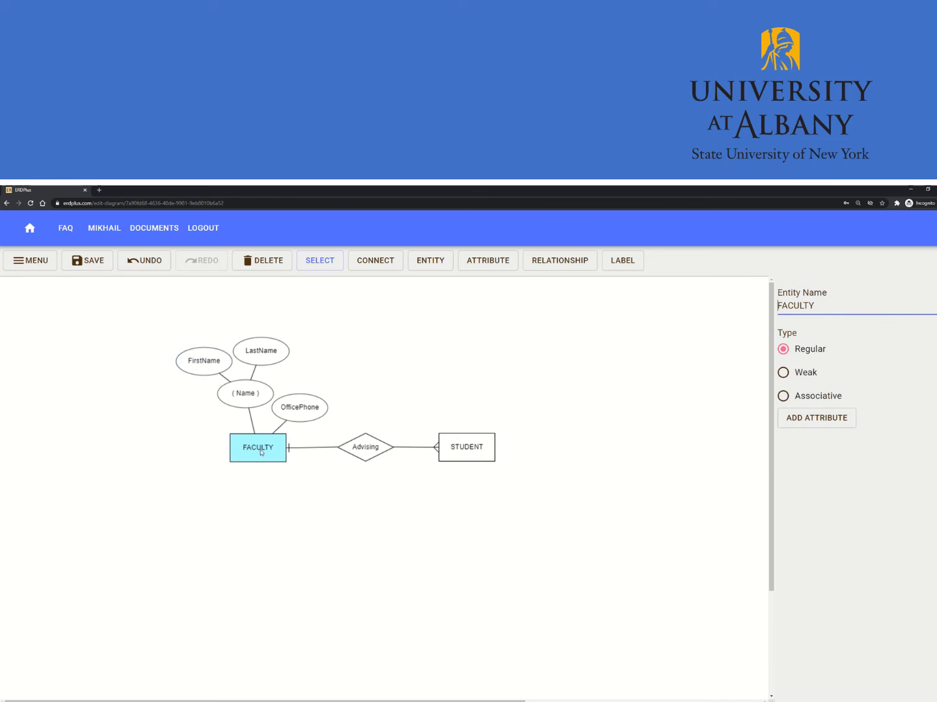
{"action": "left_click", "coordinate": [821, 418]}
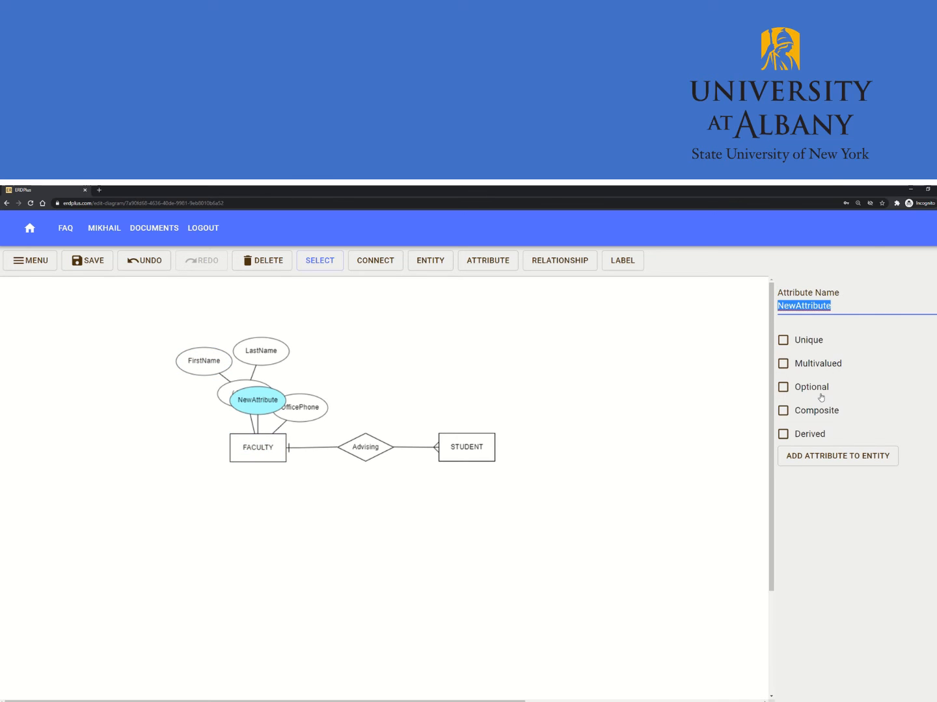
{"action": "left_click", "coordinate": [838, 413]}
{"action": "left_click", "coordinate": [805, 305]}
{"action": "key", "text": "ctrl+a"}
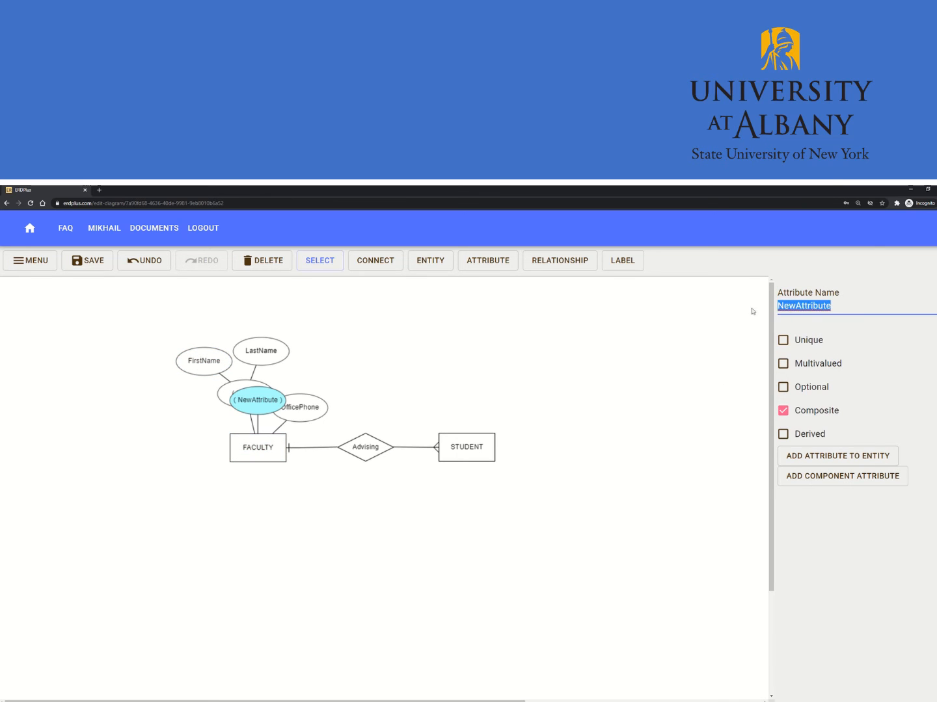
{"action": "type", "text": "Address"}
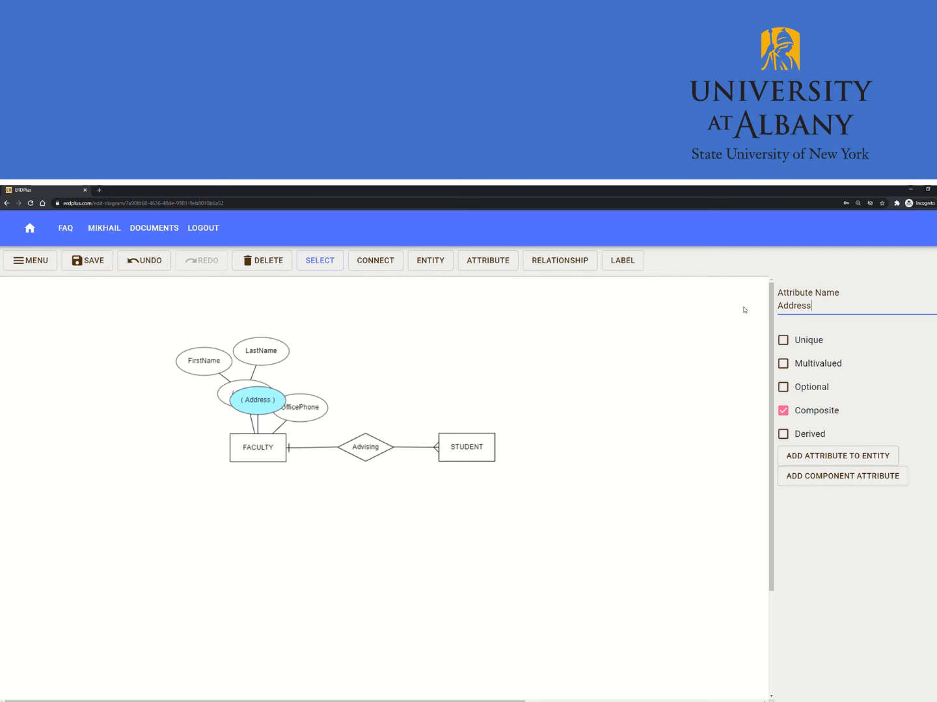
{"action": "left_click_drag", "start_coordinate": [266, 409], "coordinate": [261, 531]}
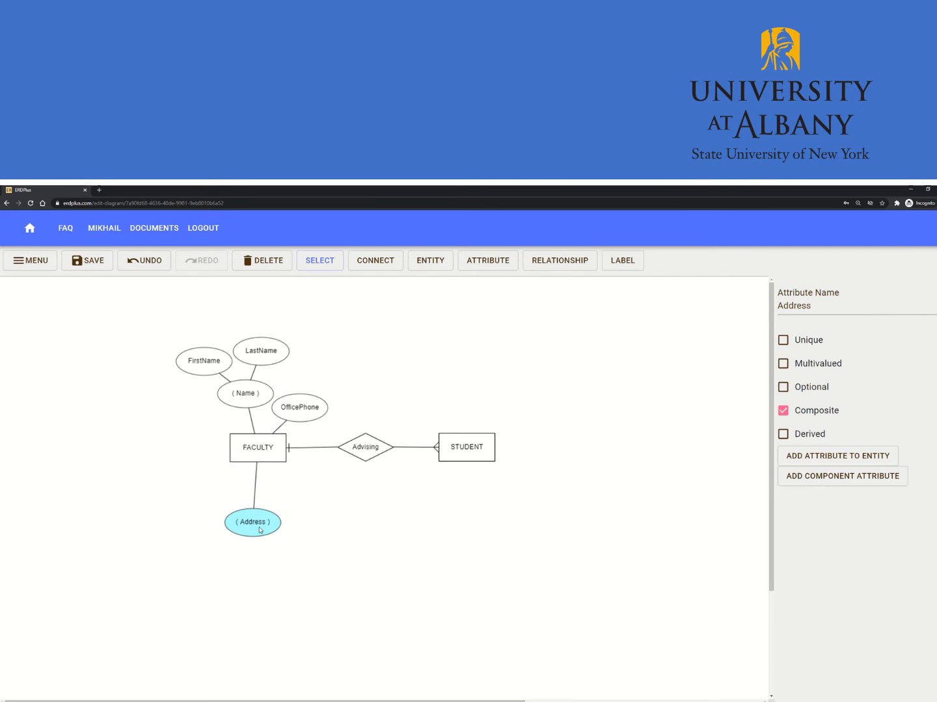
- Add a component attribute named RoomNumber to Address and place it to the lower right of Address
{"action": "left_click", "coordinate": [845, 478]}
{"action": "left_click_drag", "start_coordinate": [245, 467], "coordinate": [282, 563]}
{"action": "left_click", "coordinate": [849, 305]}
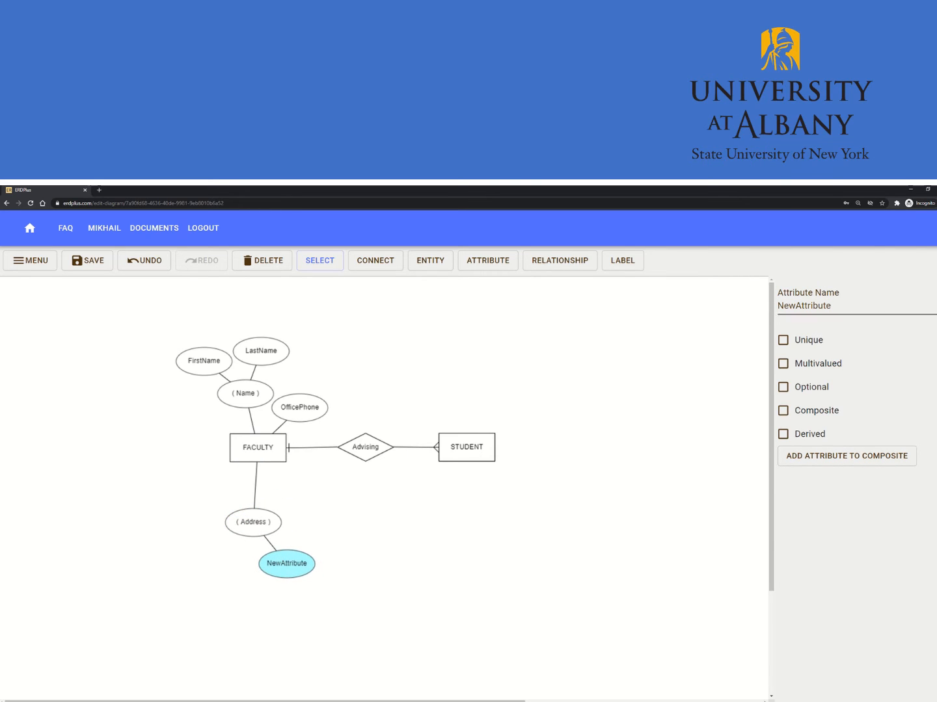
{"action": "double_click", "coordinate": [849, 307]}
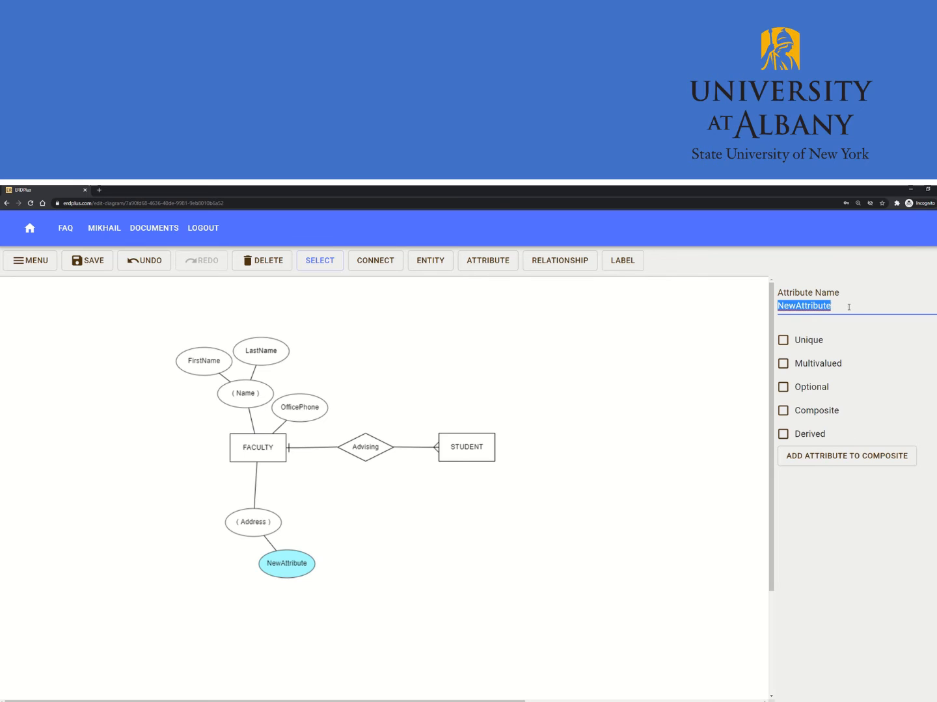
{"action": "type", "text": "RoomNum"}
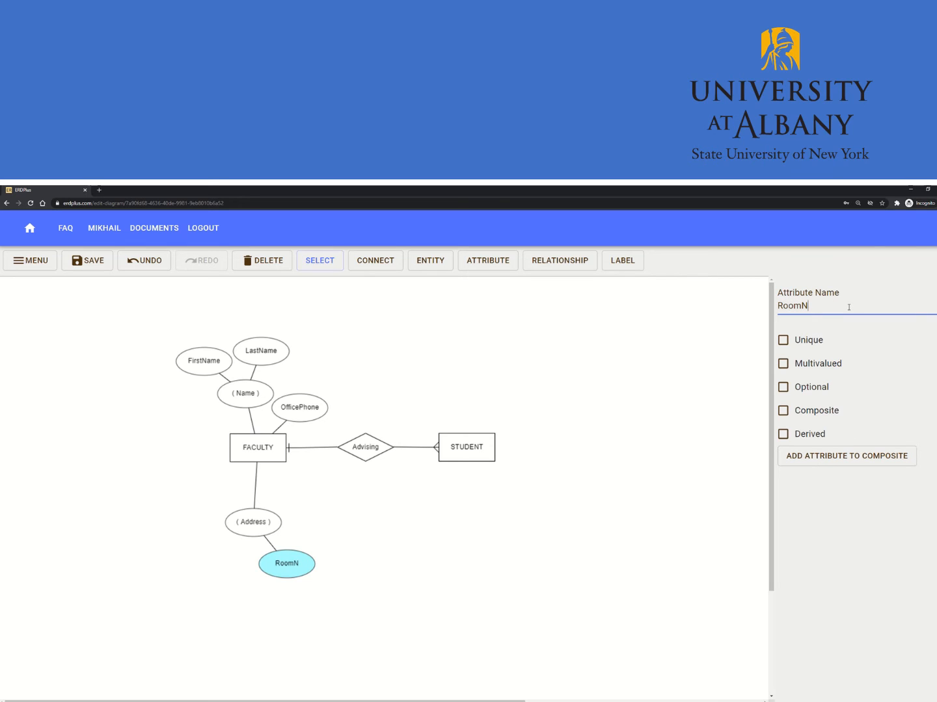
{"action": "type", "text": "ber"}
- Add a second component attribute named BuildingName to Address and place it to the lower left of Address
{"action": "left_click", "coordinate": [833, 456]}
{"action": "left_click_drag", "start_coordinate": [242, 475], "coordinate": [248, 560]}
{"action": "left_click", "coordinate": [836, 305]}
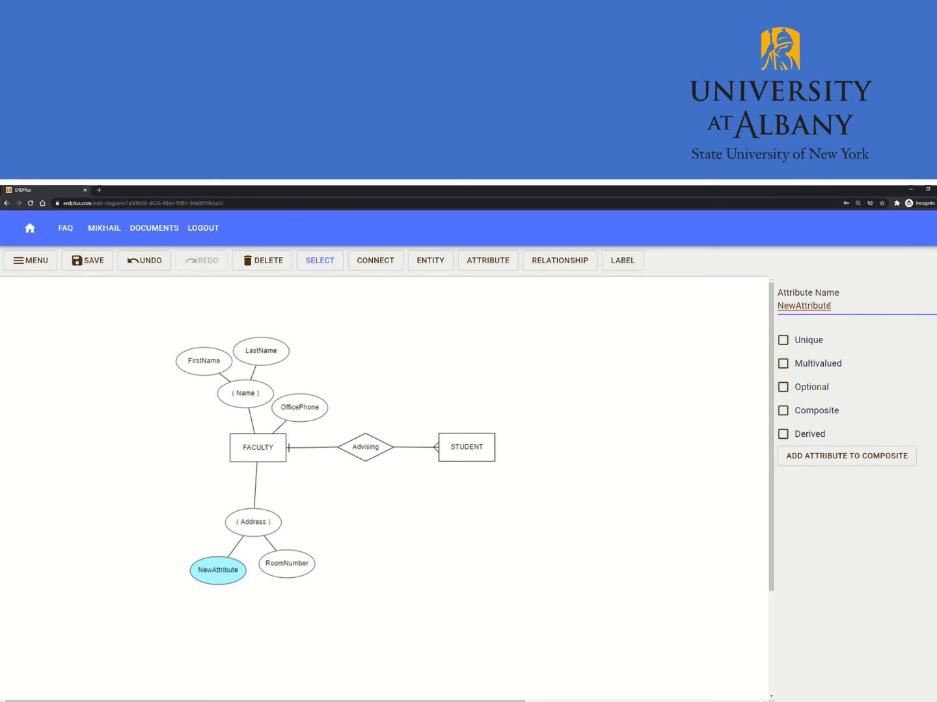
{"action": "key", "text": "ctrl+a"}
{"action": "type", "text": "Bui"}
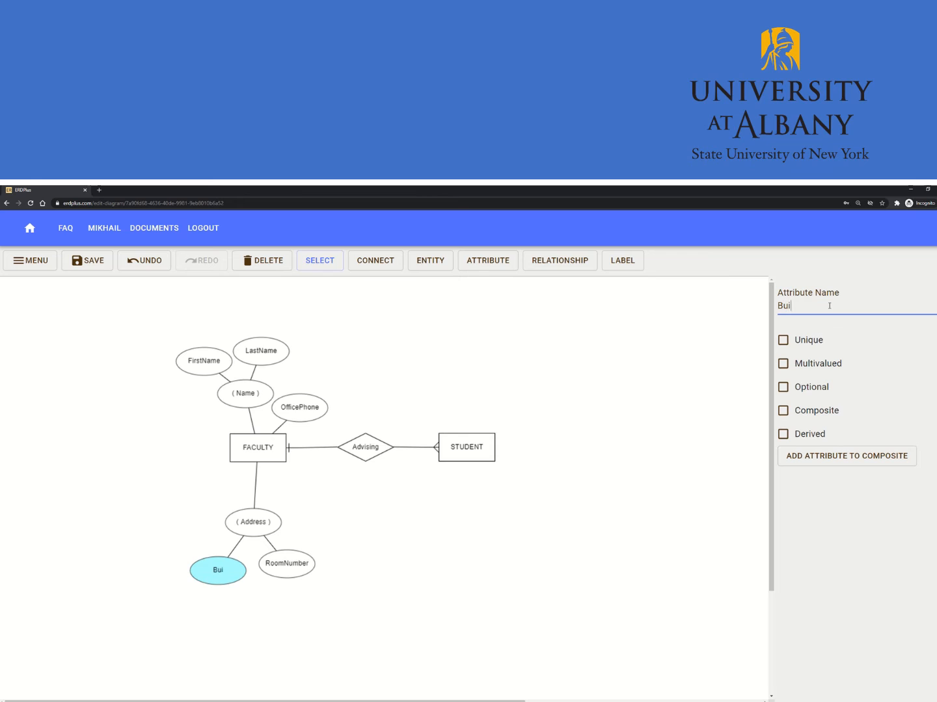
{"action": "type", "text": "ldiong"}
{"action": "key", "text": "BackSpace"}
{"action": "key", "text": "BackSpace"}
{"action": "key", "text": "BackSpace"}
{"action": "type", "text": "ngName"}
- Add an attribute named FacultyID to FACULTY and place it to the left of the entity
{"action": "left_click", "coordinate": [273, 443]}
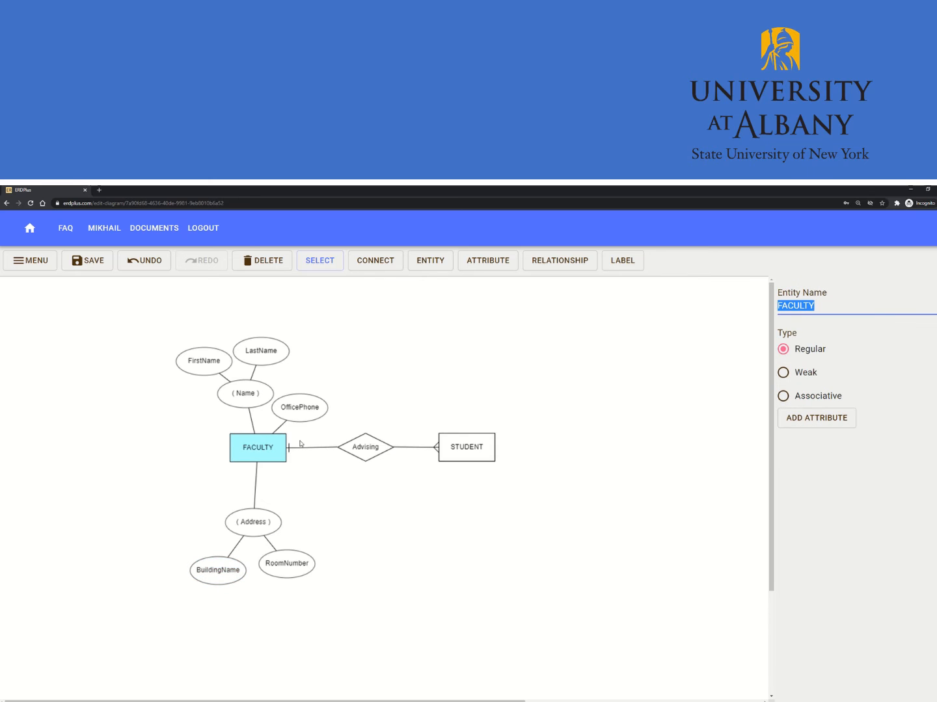
{"action": "left_click", "coordinate": [817, 420]}
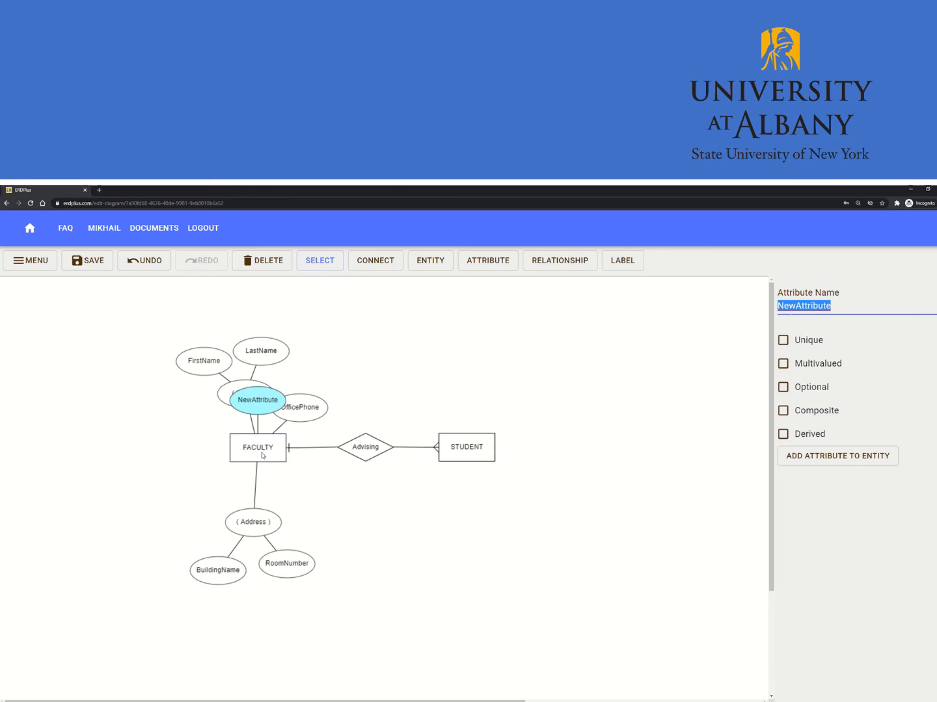
{"action": "left_click_drag", "start_coordinate": [256, 408], "coordinate": [157, 447]}
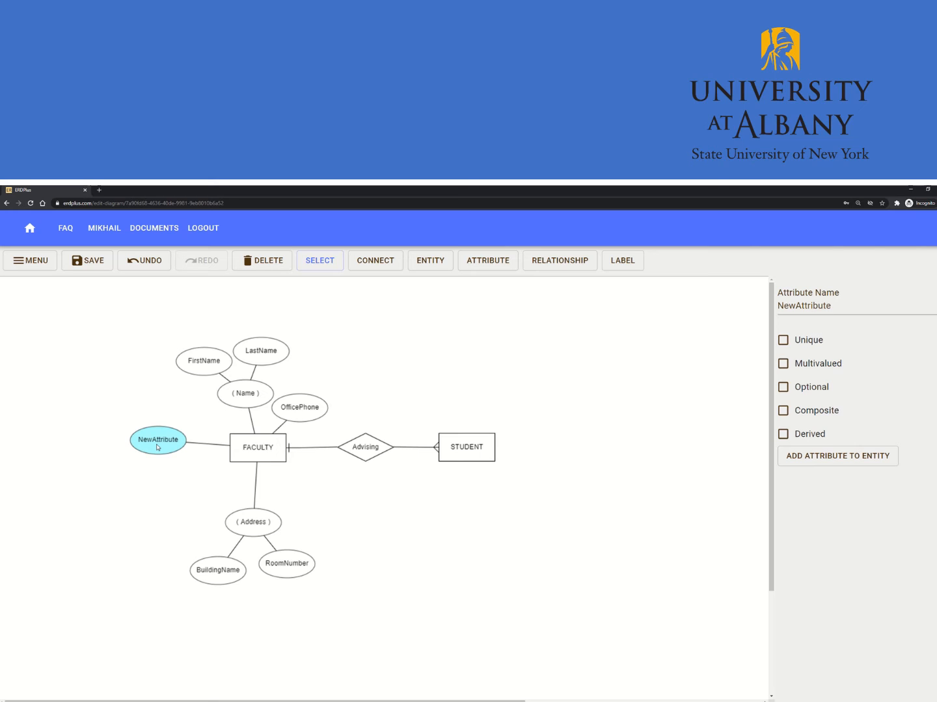
{"action": "left_click", "coordinate": [832, 306]}
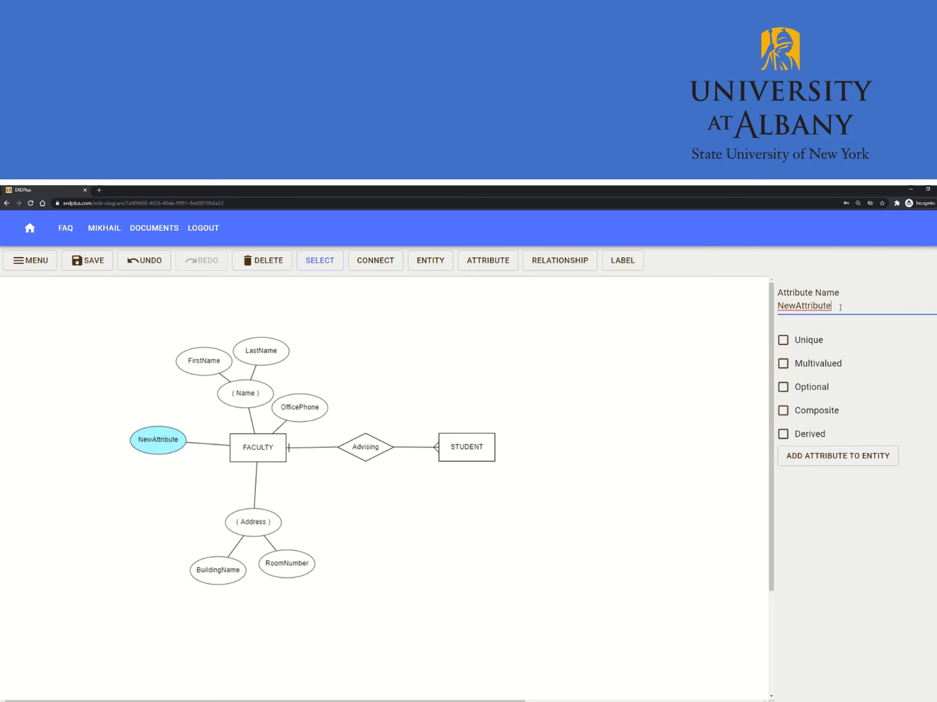
{"action": "left_click_drag", "start_coordinate": [832, 306], "coordinate": [777, 305]}
{"action": "type", "text": "Facul"}
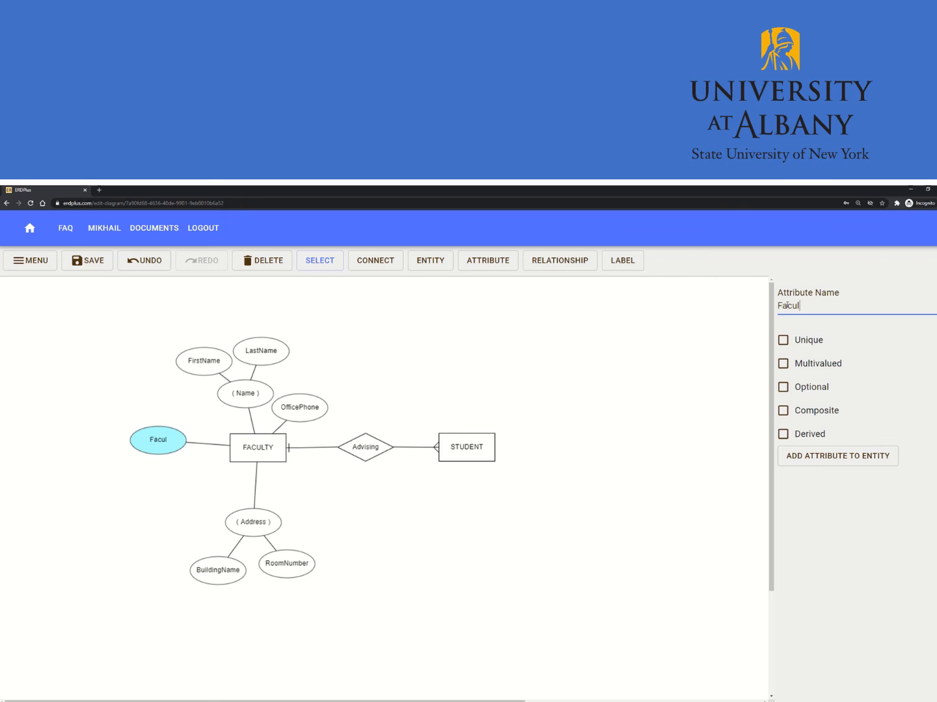
{"action": "type", "text": "tyID"}
- Make FacultyID a unique attribute and adjust its position slightly above the level of FACULTY
{"action": "left_click_drag", "start_coordinate": [158, 449], "coordinate": [160, 453]}
{"action": "left_click", "coordinate": [791, 344]}
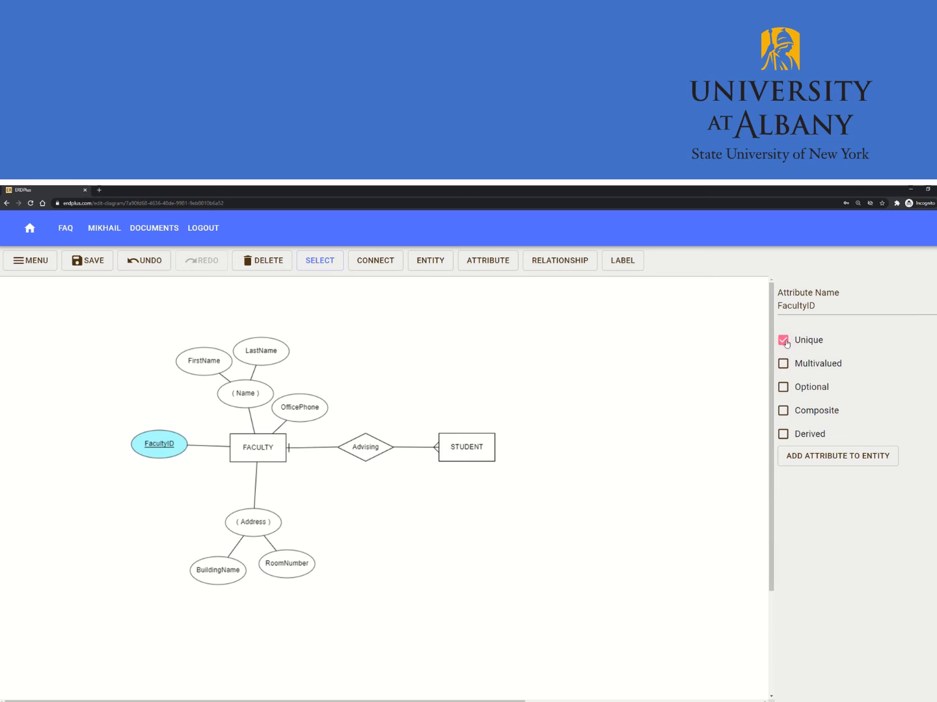
{"action": "mouse_move", "coordinate": [149, 450]}
{"action": "left_mouse_down"}
{"action": "mouse_move", "coordinate": [162, 448]}
{"action": "mouse_move", "coordinate": [154, 453]}
{"action": "left_mouse_up"}
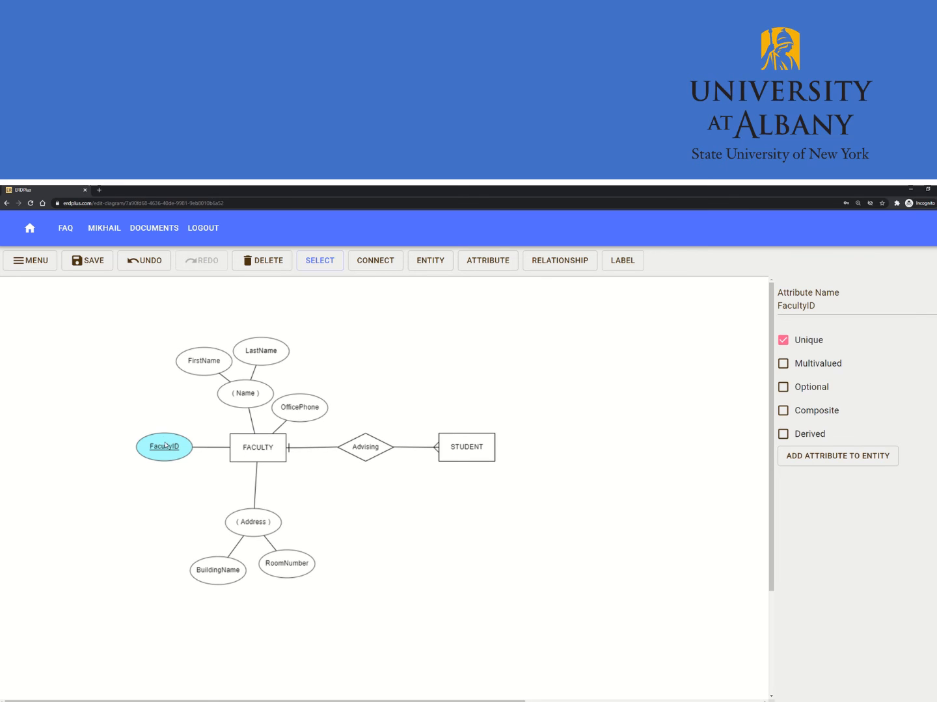
{"action": "left_click_drag", "start_coordinate": [166, 445], "coordinate": [161, 427]}
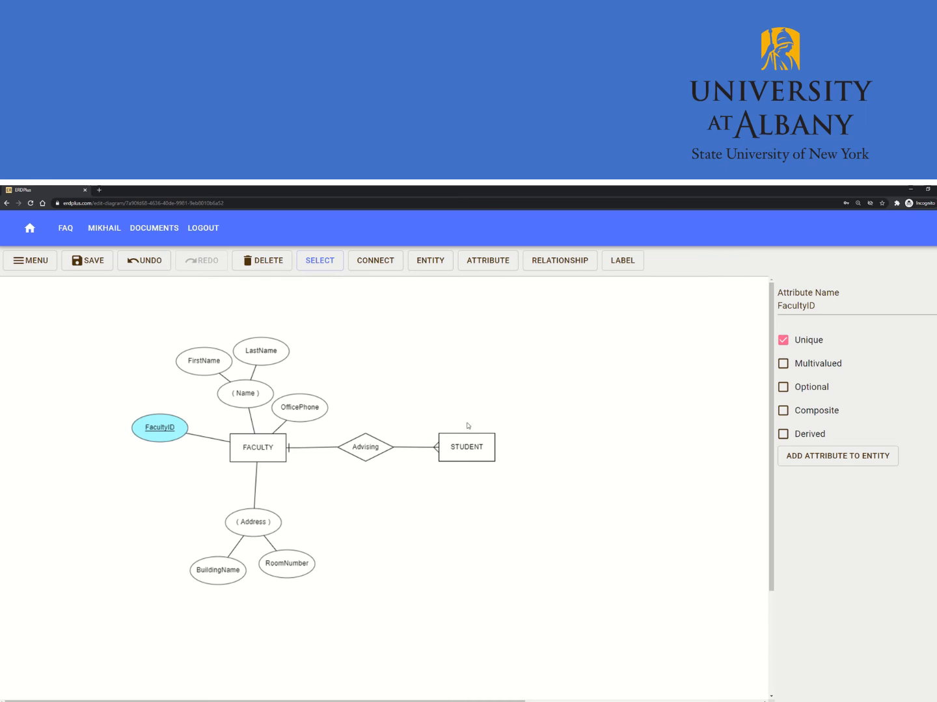
- Add a new attribute to the STUDENT entity, keeping its default name
{"action": "left_click", "coordinate": [474, 442]}
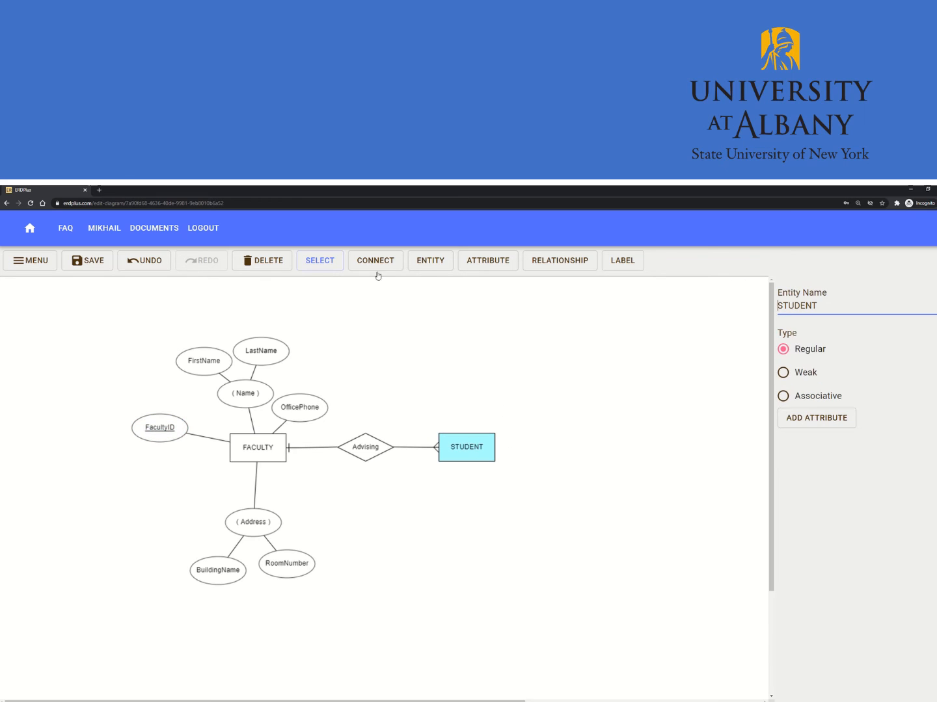
{"action": "left_click", "coordinate": [801, 423]}
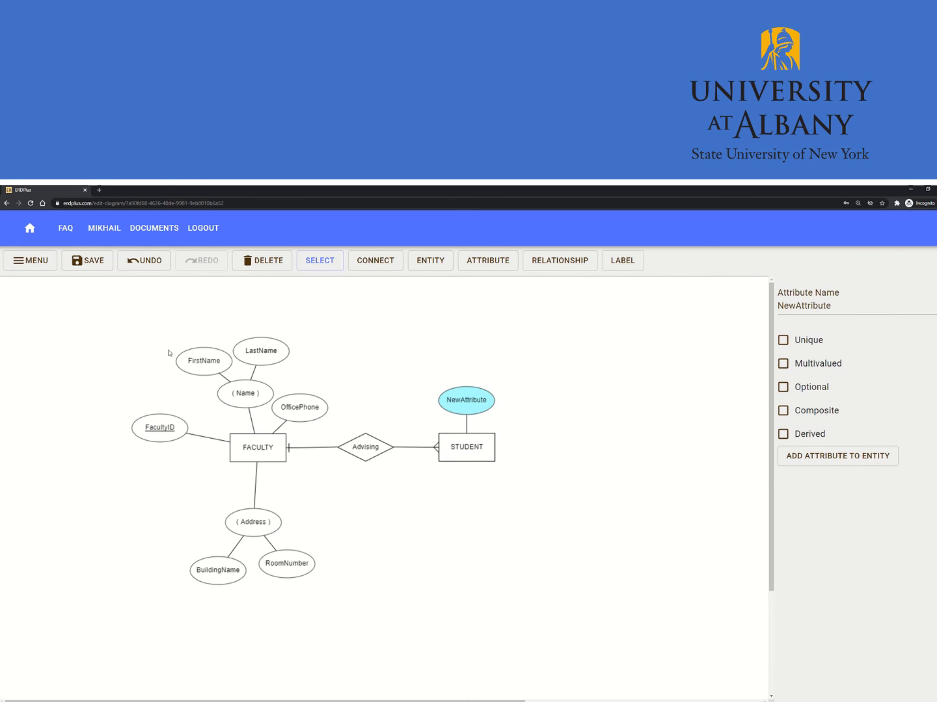
- Move FACULTY with its attributes up and slightly left, and realign FacultyID, Advising and STUDENT in a row with it
{"action": "left_click_drag", "start_coordinate": [251, 452], "coordinate": [240, 427]}
{"action": "left_click", "coordinate": [229, 381]}
{"action": "mouse_move", "coordinate": [229, 382]}
{"action": "left_mouse_down"}
{"action": "mouse_move", "coordinate": [209, 369]}
{"action": "mouse_move", "coordinate": [218, 380]}
{"action": "left_mouse_up"}
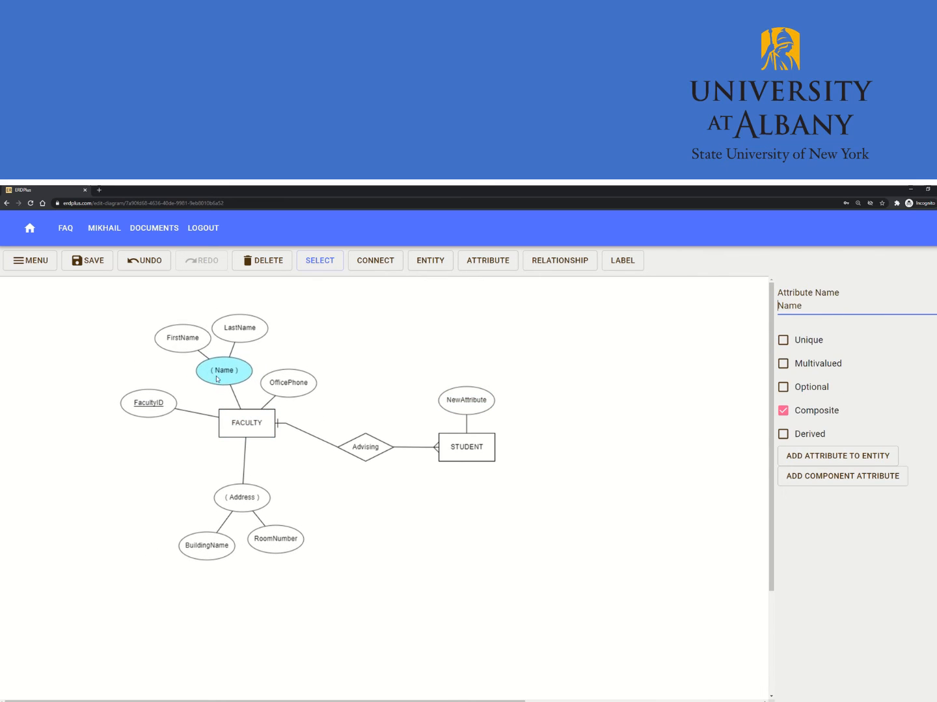
{"action": "left_click_drag", "start_coordinate": [155, 404], "coordinate": [173, 419]}
{"action": "left_click_drag", "start_coordinate": [364, 447], "coordinate": [364, 425]}
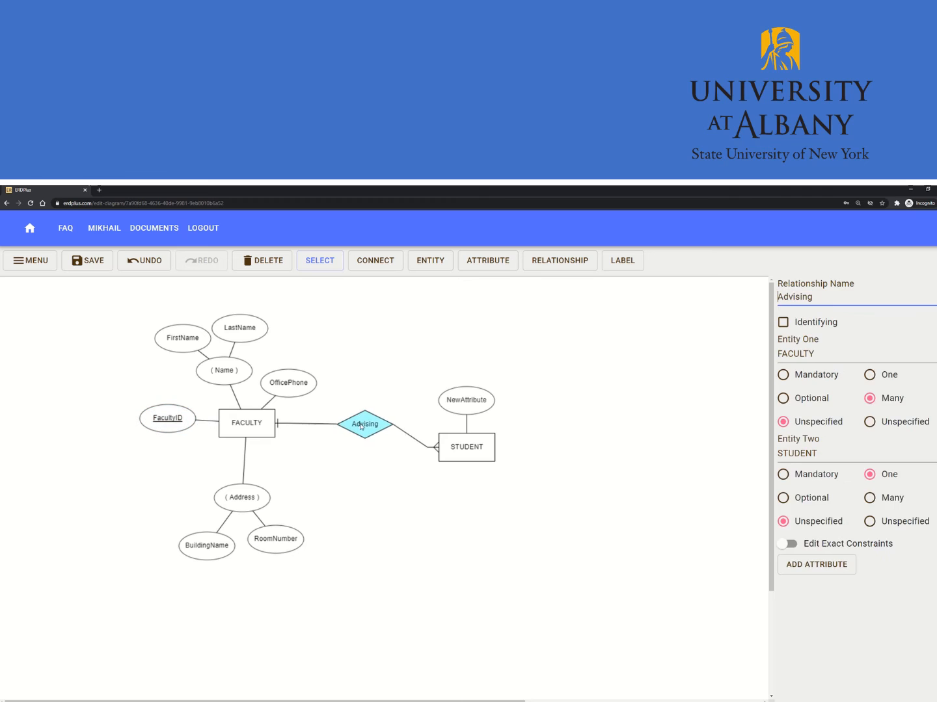
{"action": "left_click_drag", "start_coordinate": [475, 452], "coordinate": [474, 424]}
- Select the whole diagram, move it right and slightly down on the canvas, and clear the selection
{"action": "left_click_drag", "start_coordinate": [94, 317], "coordinate": [592, 576]}
{"action": "left_click_drag", "start_coordinate": [247, 425], "coordinate": [276, 445]}
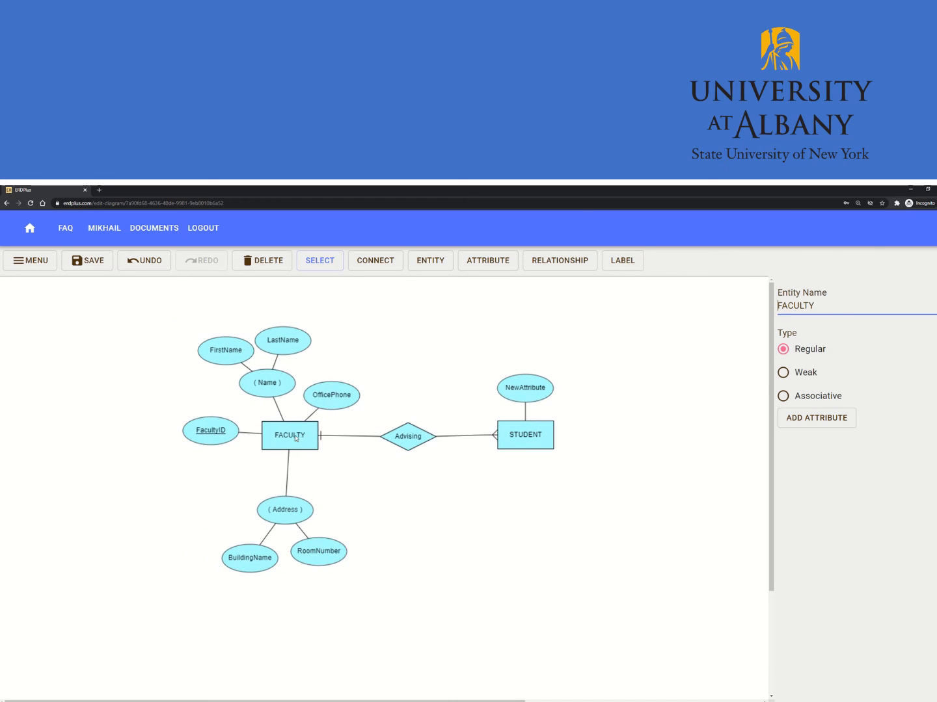
{"action": "left_click", "coordinate": [165, 341]}
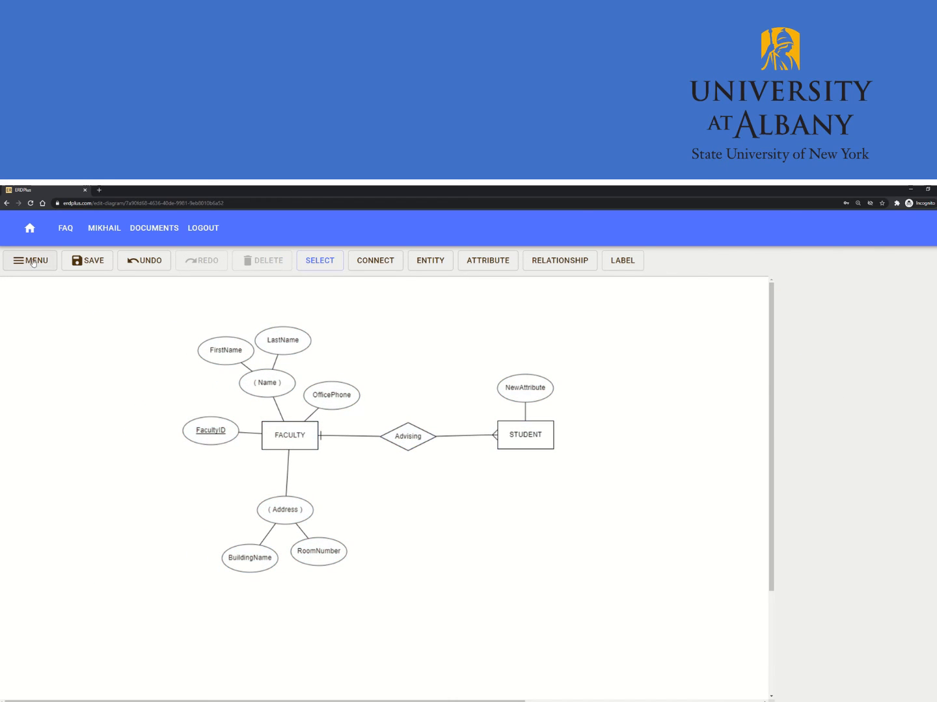
- Preview the diagram's image export, try the Transparent Background and High Resolution (4x normal size) options, and cancel the export
{"action": "left_click", "coordinate": [32, 264]}
{"action": "left_click", "coordinate": [41, 260]}
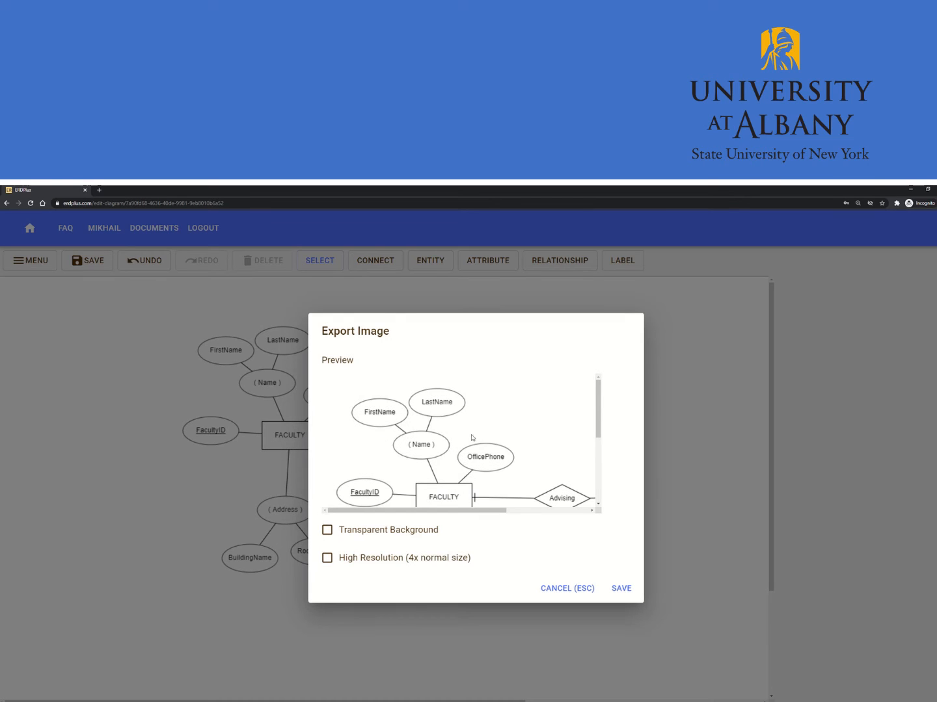
{"action": "left_click", "coordinate": [374, 534]}
{"action": "left_click", "coordinate": [392, 532]}
{"action": "left_click", "coordinate": [367, 561]}
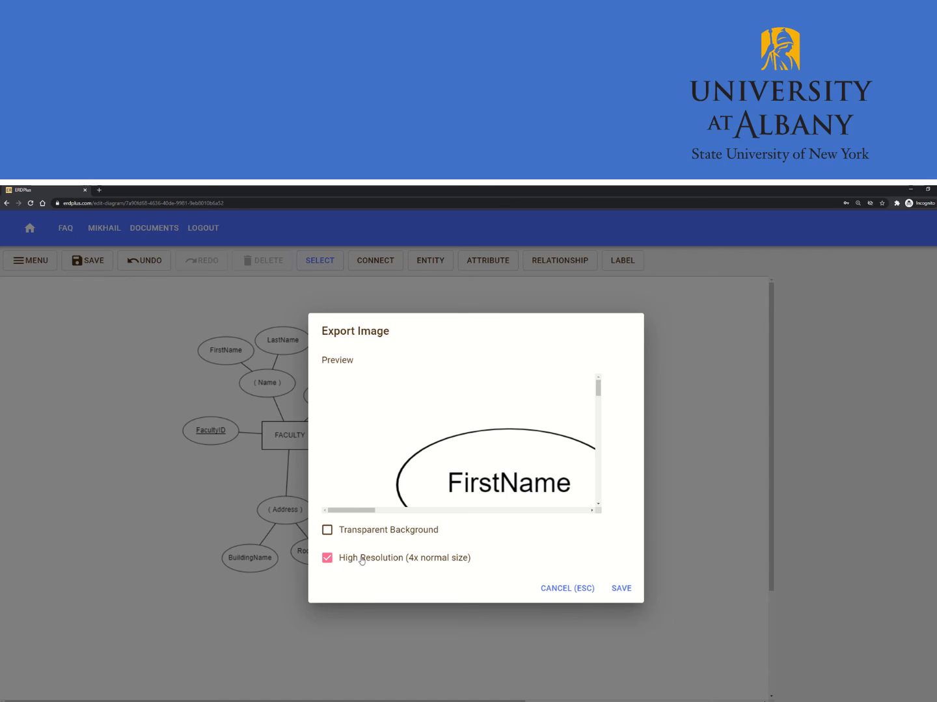
{"action": "left_click", "coordinate": [362, 559]}
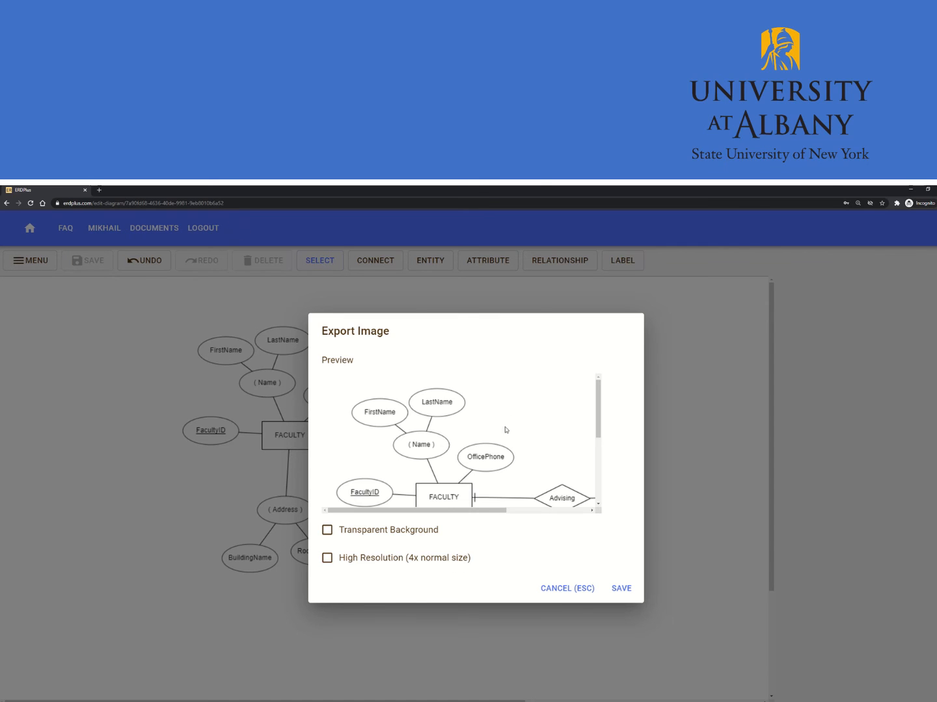
{"action": "scroll", "coordinate": [508, 442], "scroll_direction": "down", "scroll_amount": 5}
{"action": "left_click", "coordinate": [577, 590]}
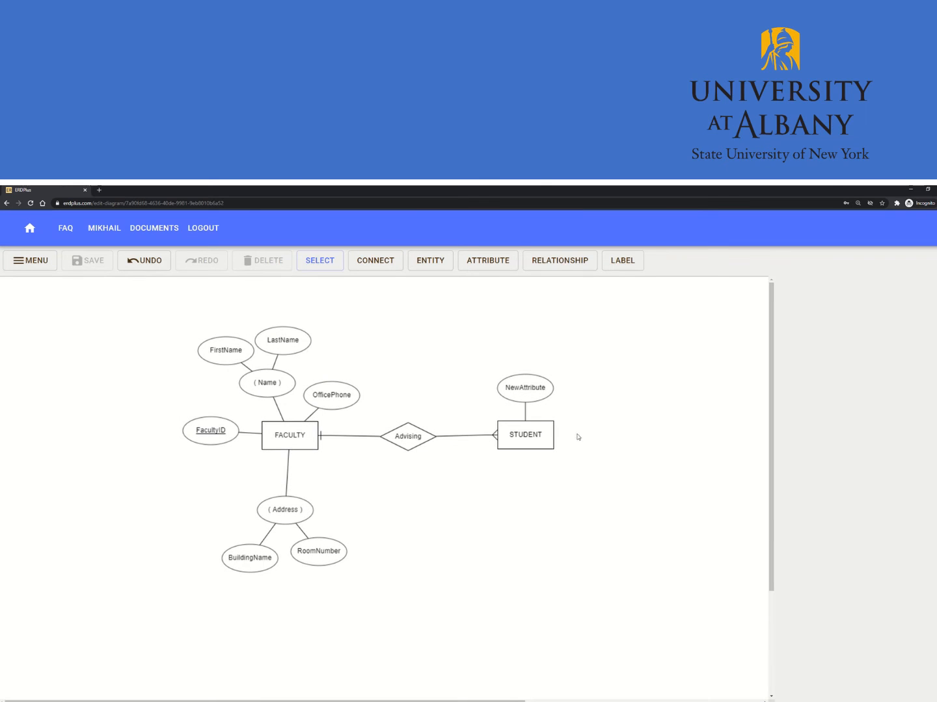